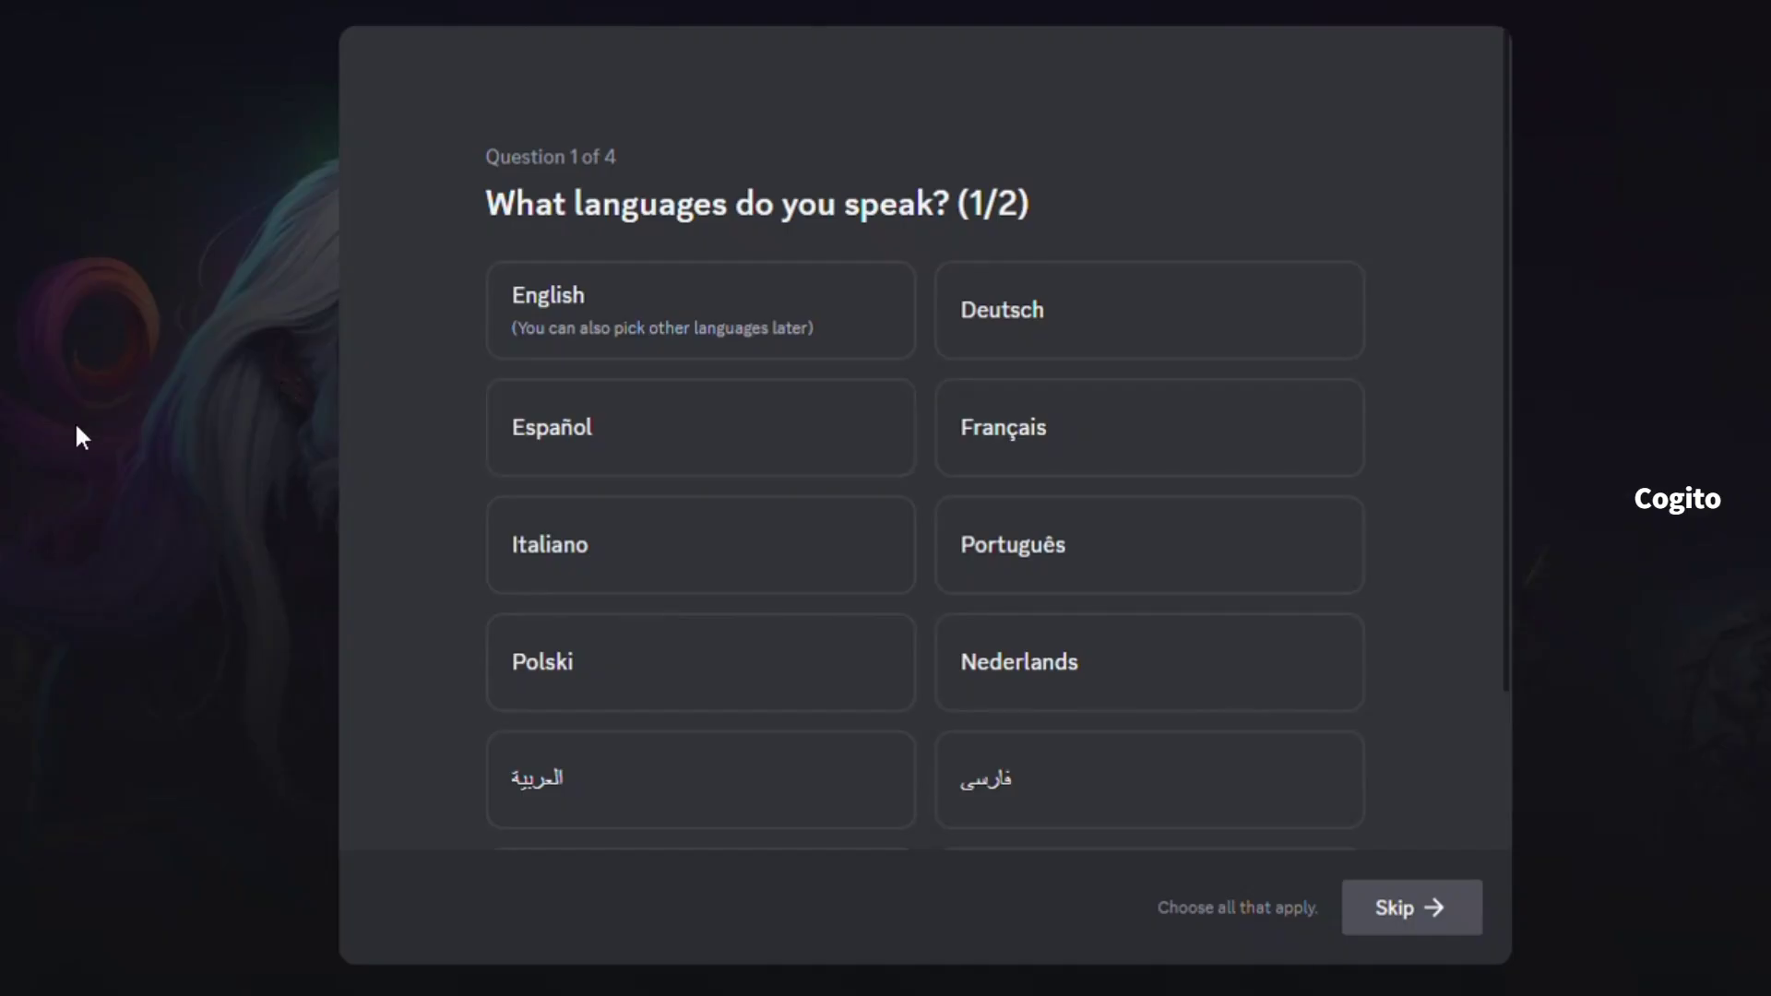
# - Answer the onboarding questions: English, skip, Create Art, acknowledge the separate web app, then finish
pyautogui.click(590, 327)
pyautogui.click(1391, 899)
pyautogui.click(1363, 905)
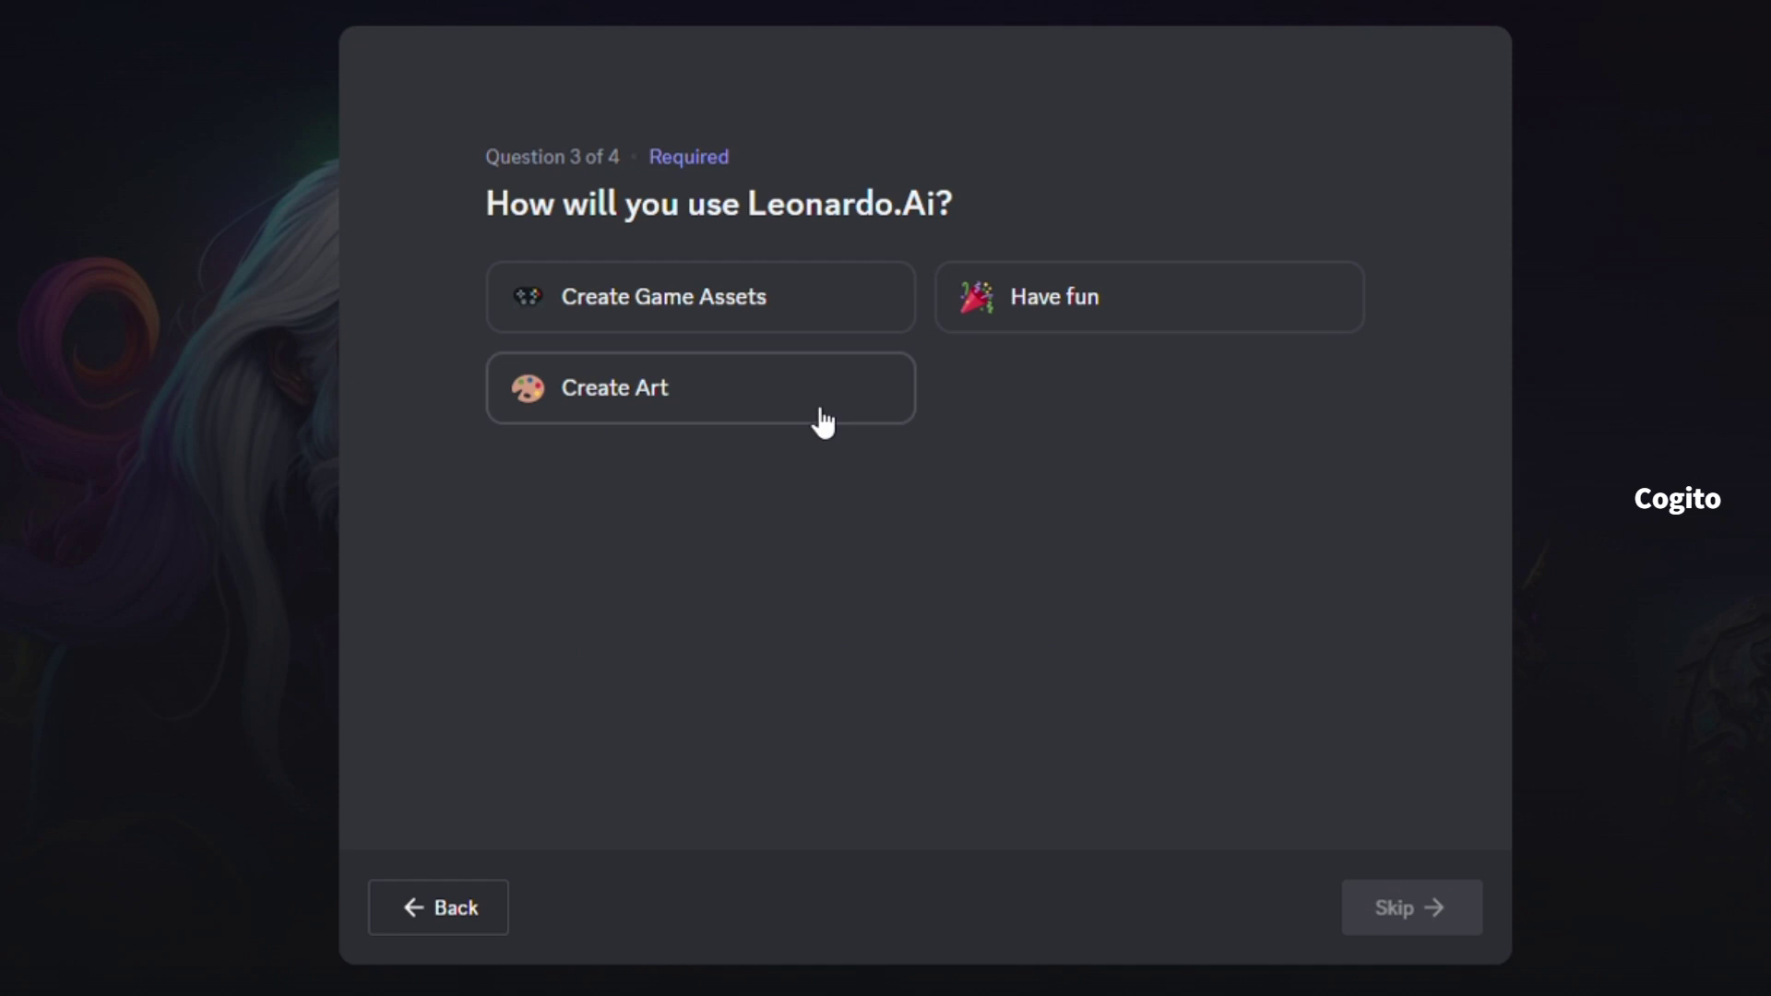
pyautogui.click(850, 415)
pyautogui.click(1411, 905)
pyautogui.click(552, 395)
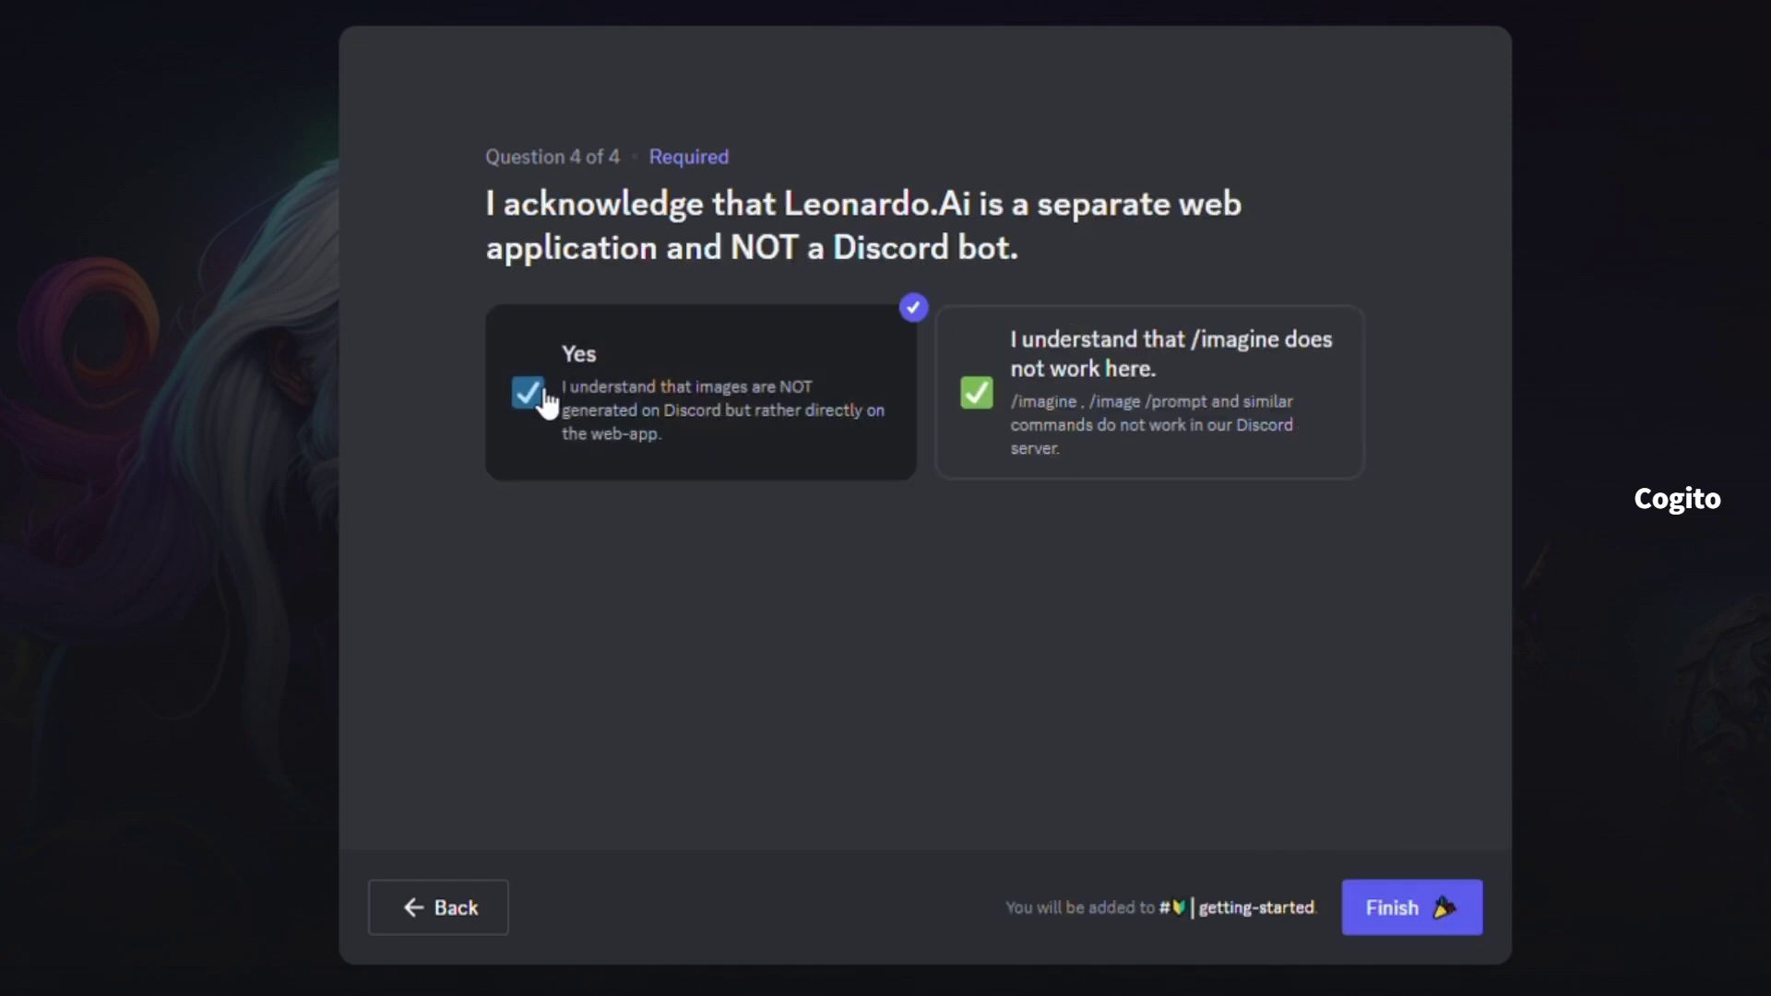
pyautogui.click(1411, 907)
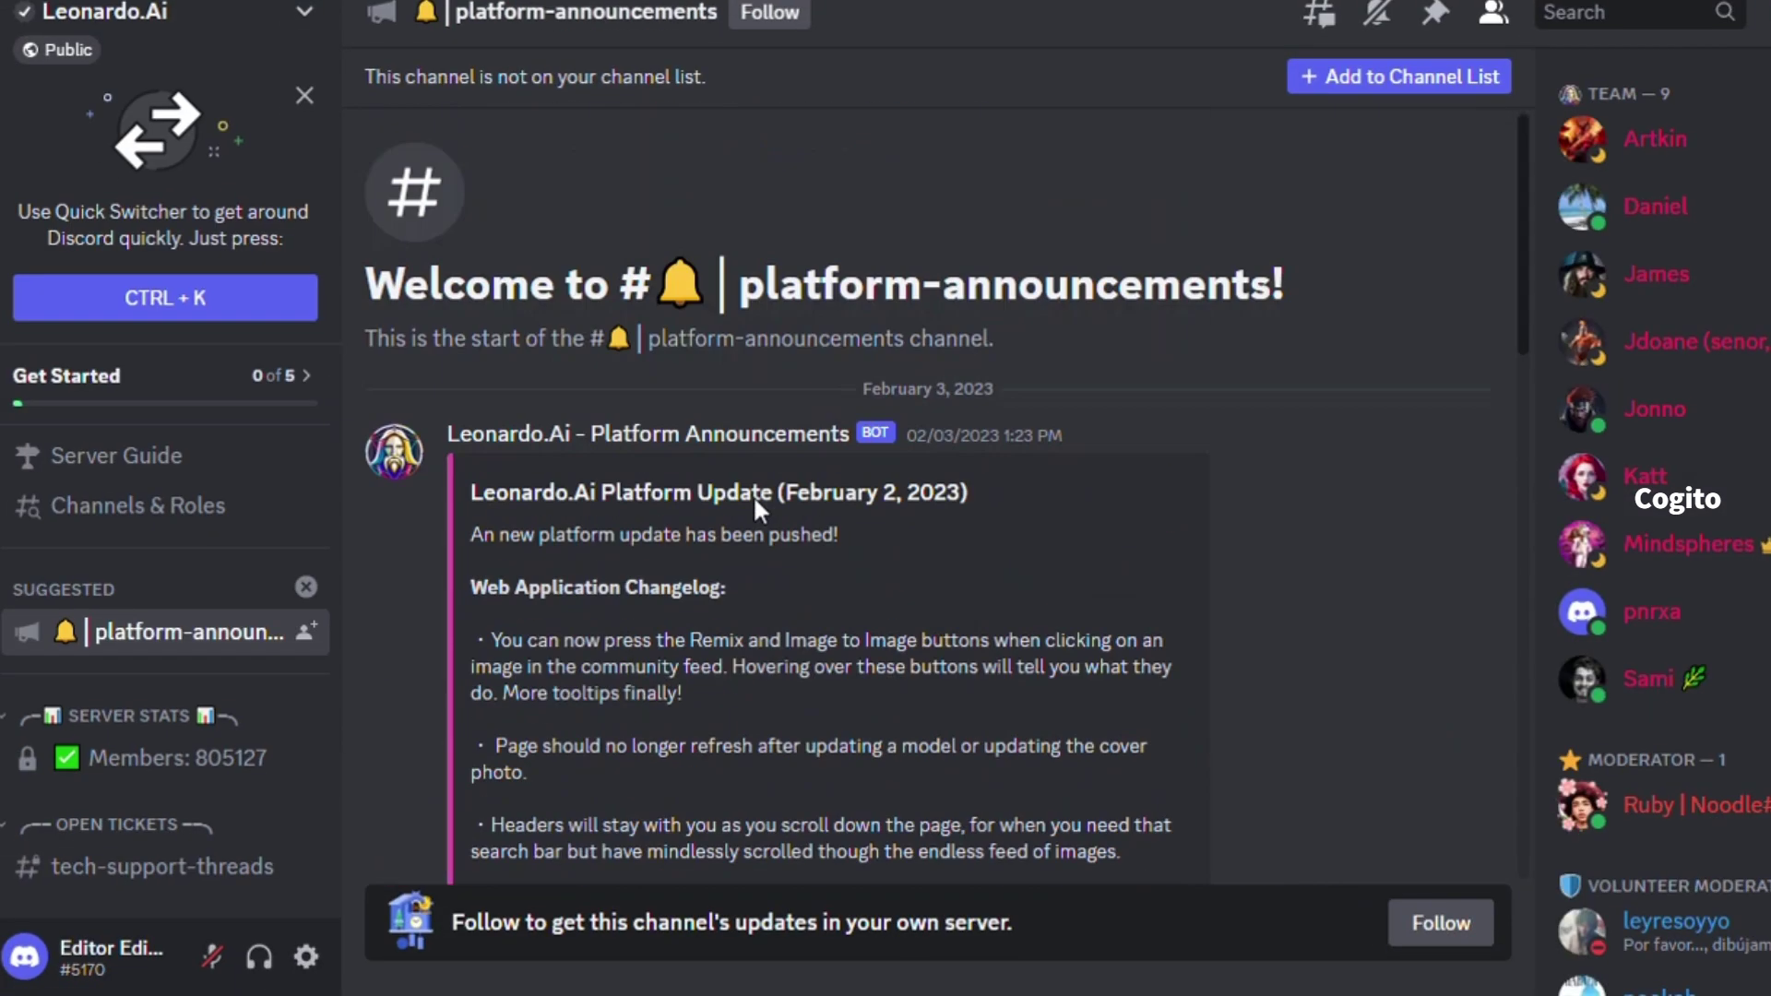
# - Find and open the #priority-early-access channel in the server sidebar
pyautogui.scroll(-3, 193, 577)
pyautogui.scroll(-6, 189, 581)
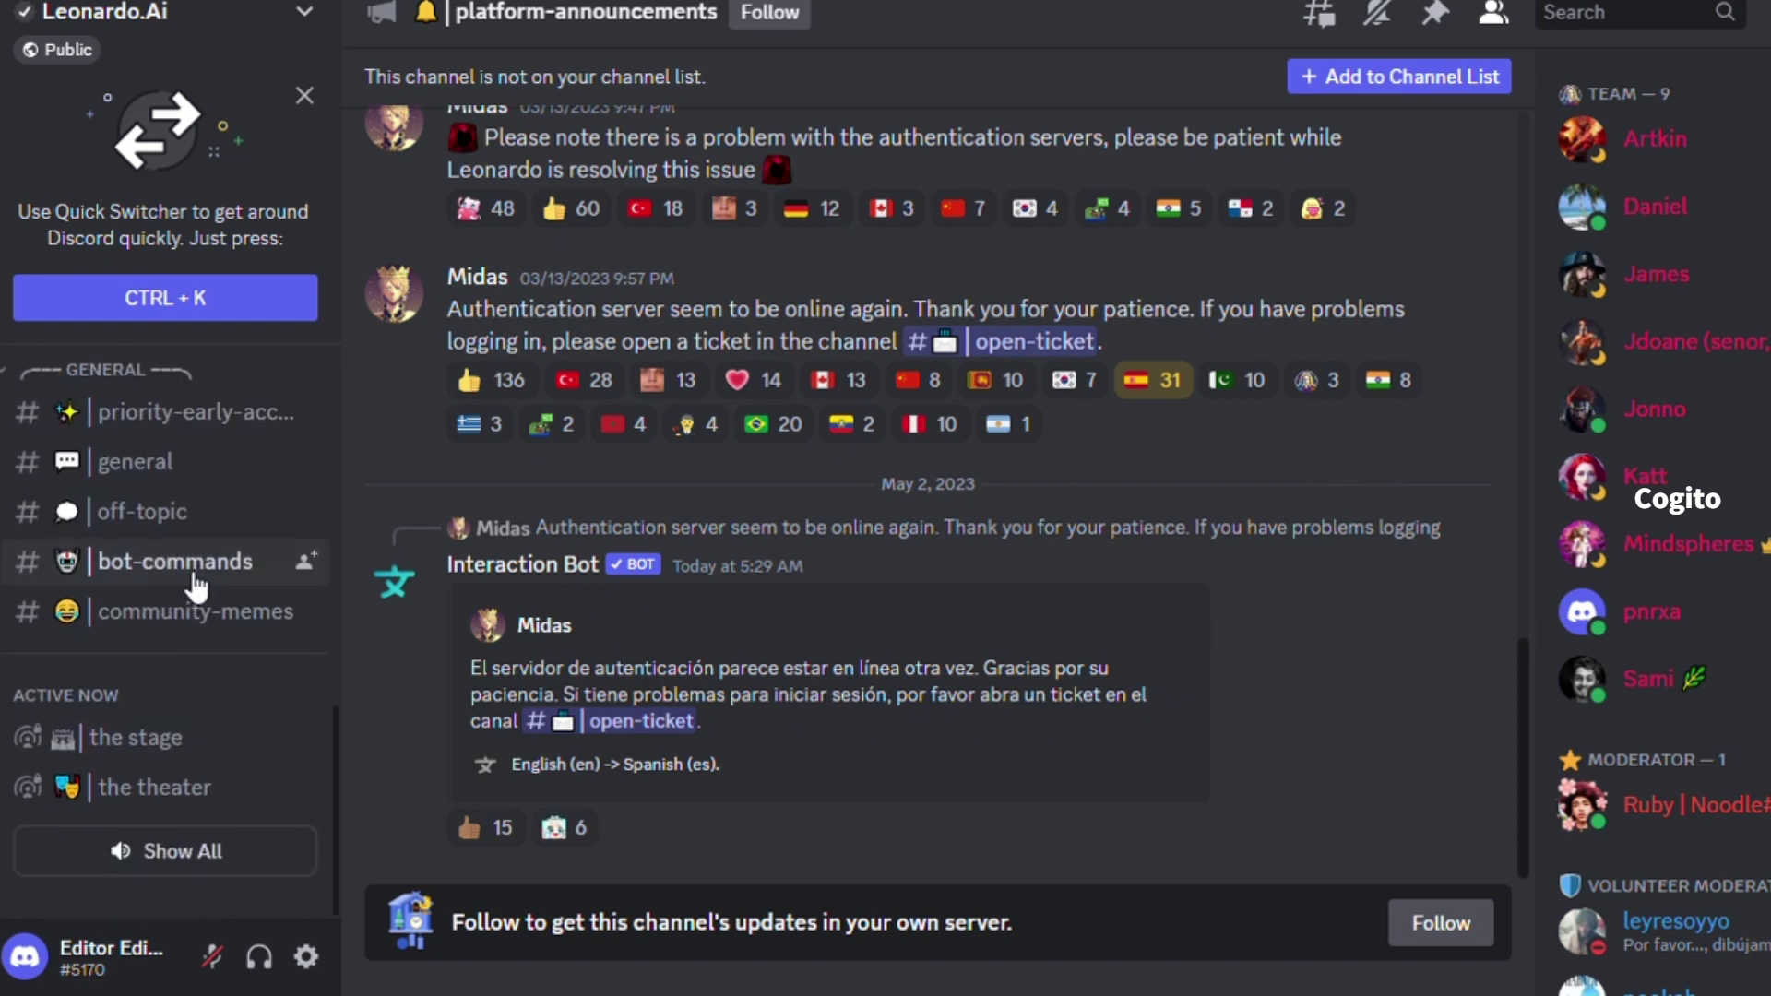
pyautogui.scroll(3, 184, 433)
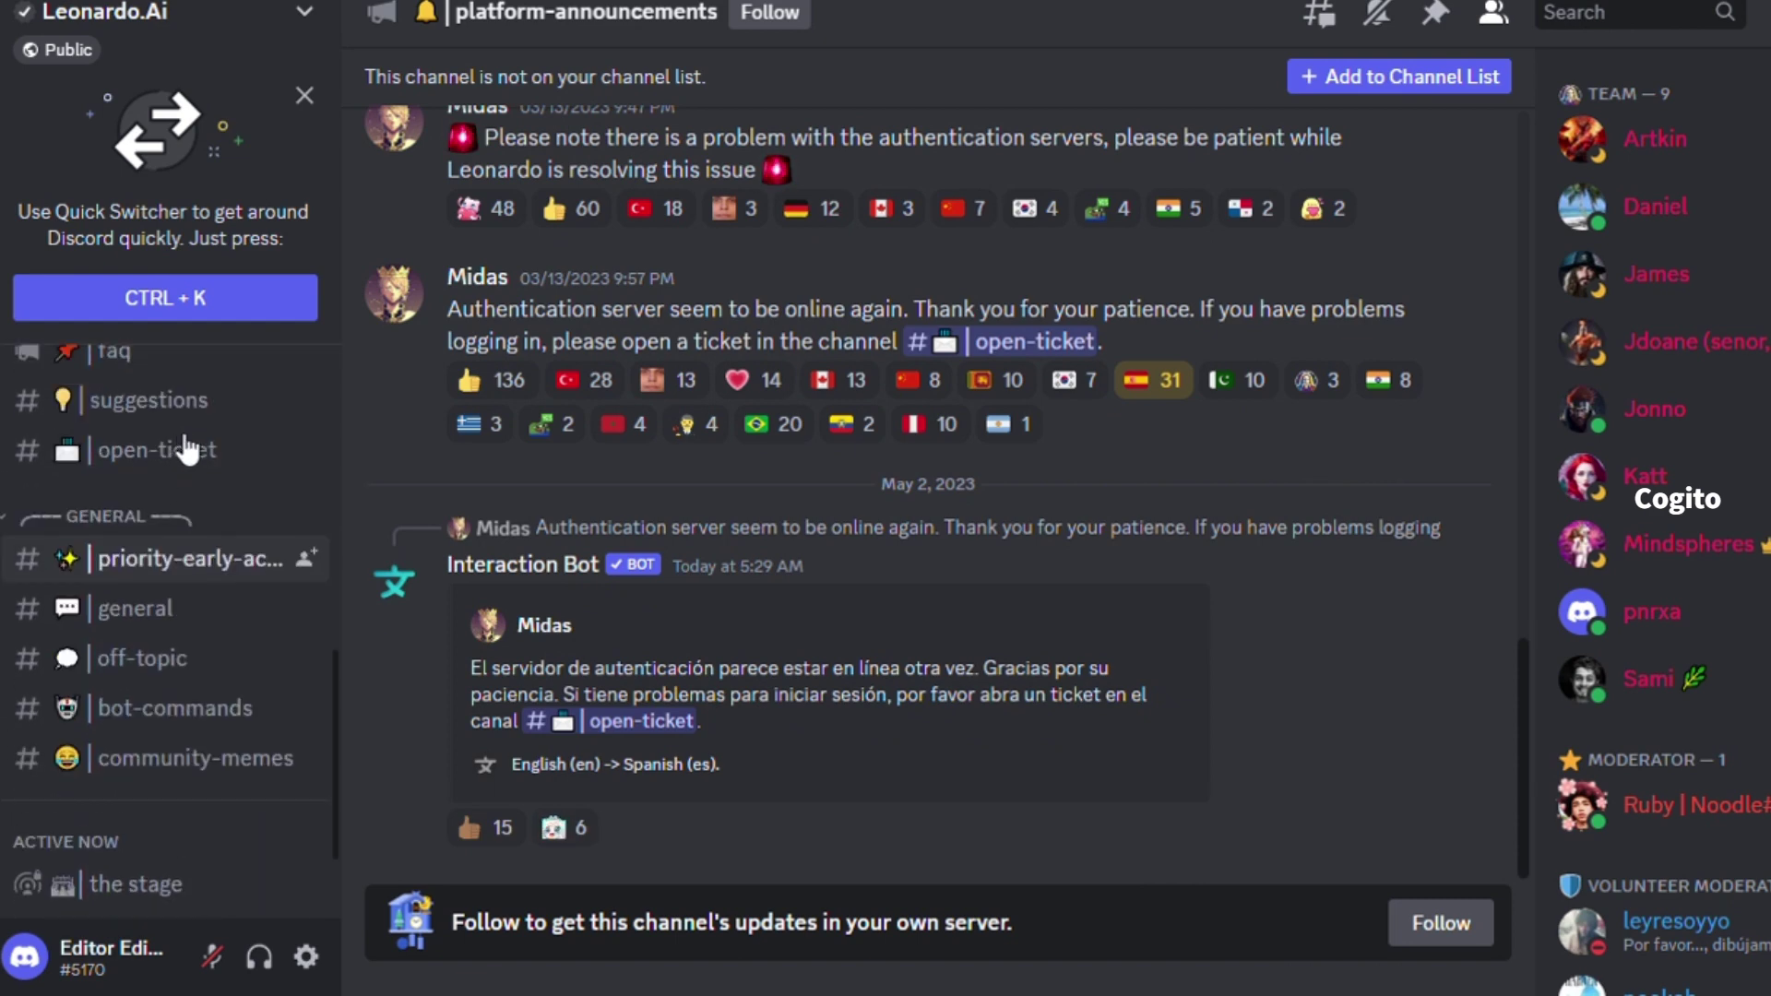
pyautogui.click(205, 561)
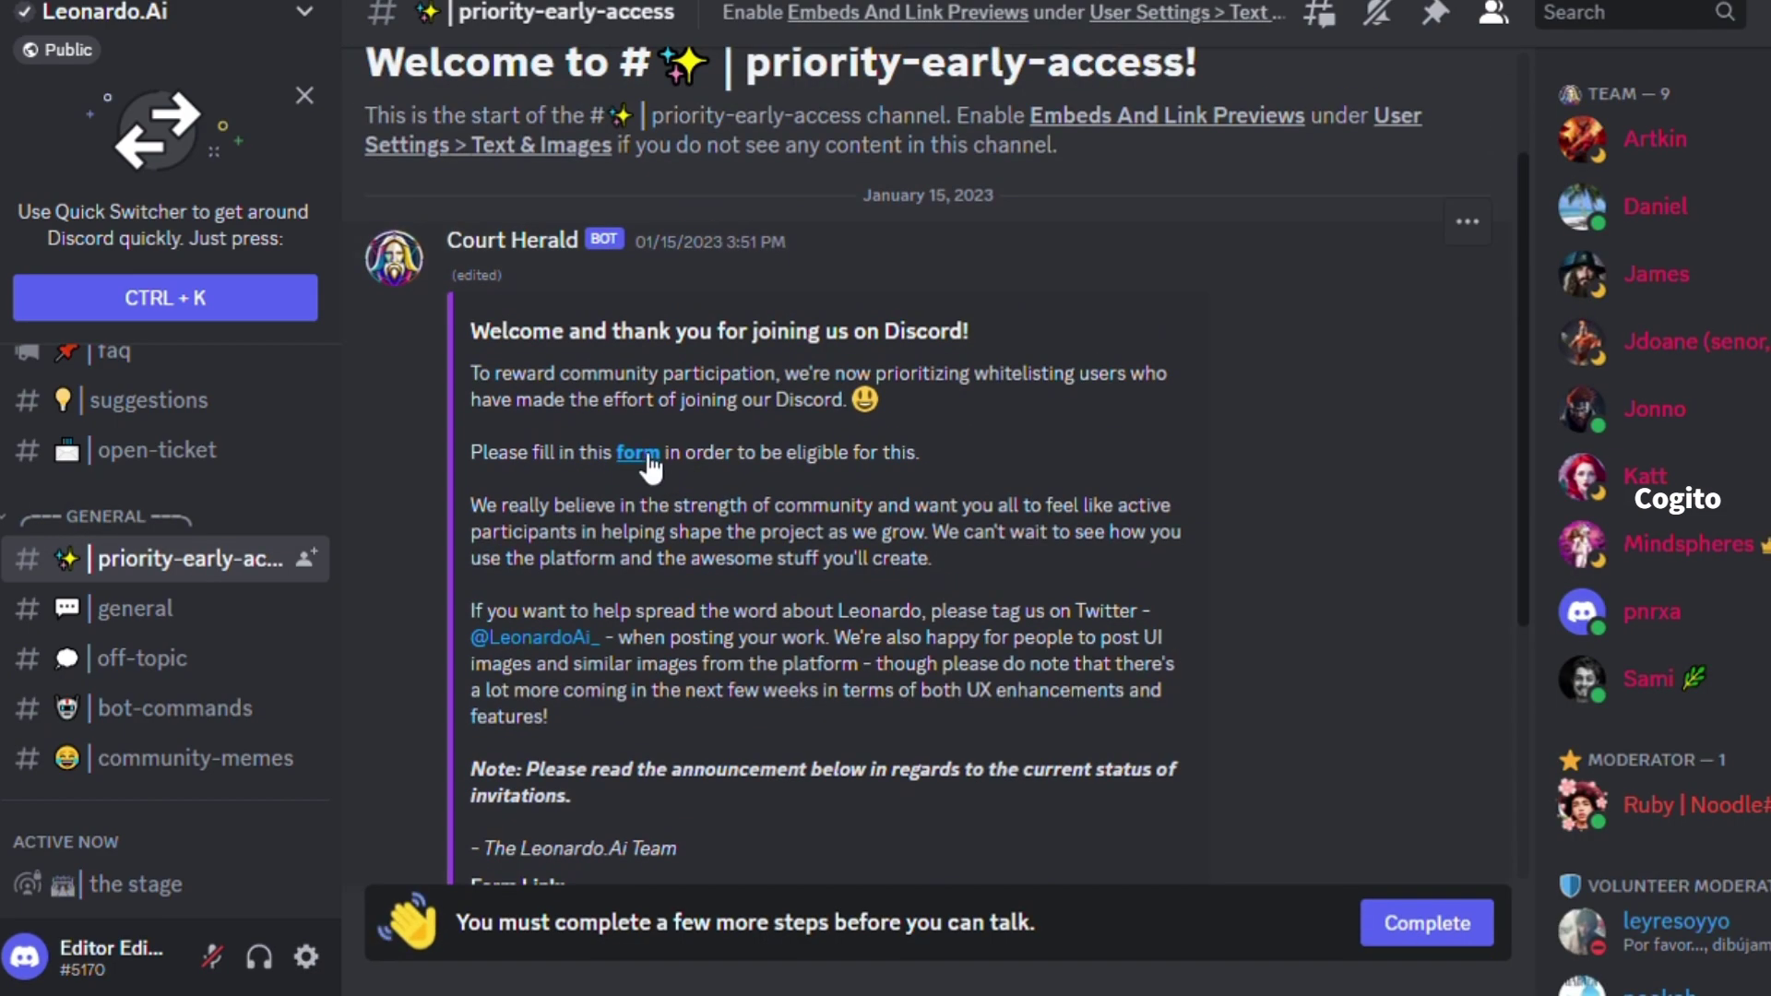
# - Open the whitelist form and answer Yes to having joined the Discord
pyautogui.click(639, 452)
pyautogui.click(965, 618)
pyautogui.click(1085, 900)
pyautogui.scroll(-5, 393, 491)
pyautogui.click(455, 533)
# - Fill in the Discord username, e-mail address and first name fields
pyautogui.scroll(-3, 455, 533)
pyautogui.click(589, 522)
pyautogui.write('Alex')
pyautogui.scroll(-3, 589, 517)
pyautogui.click(571, 595)
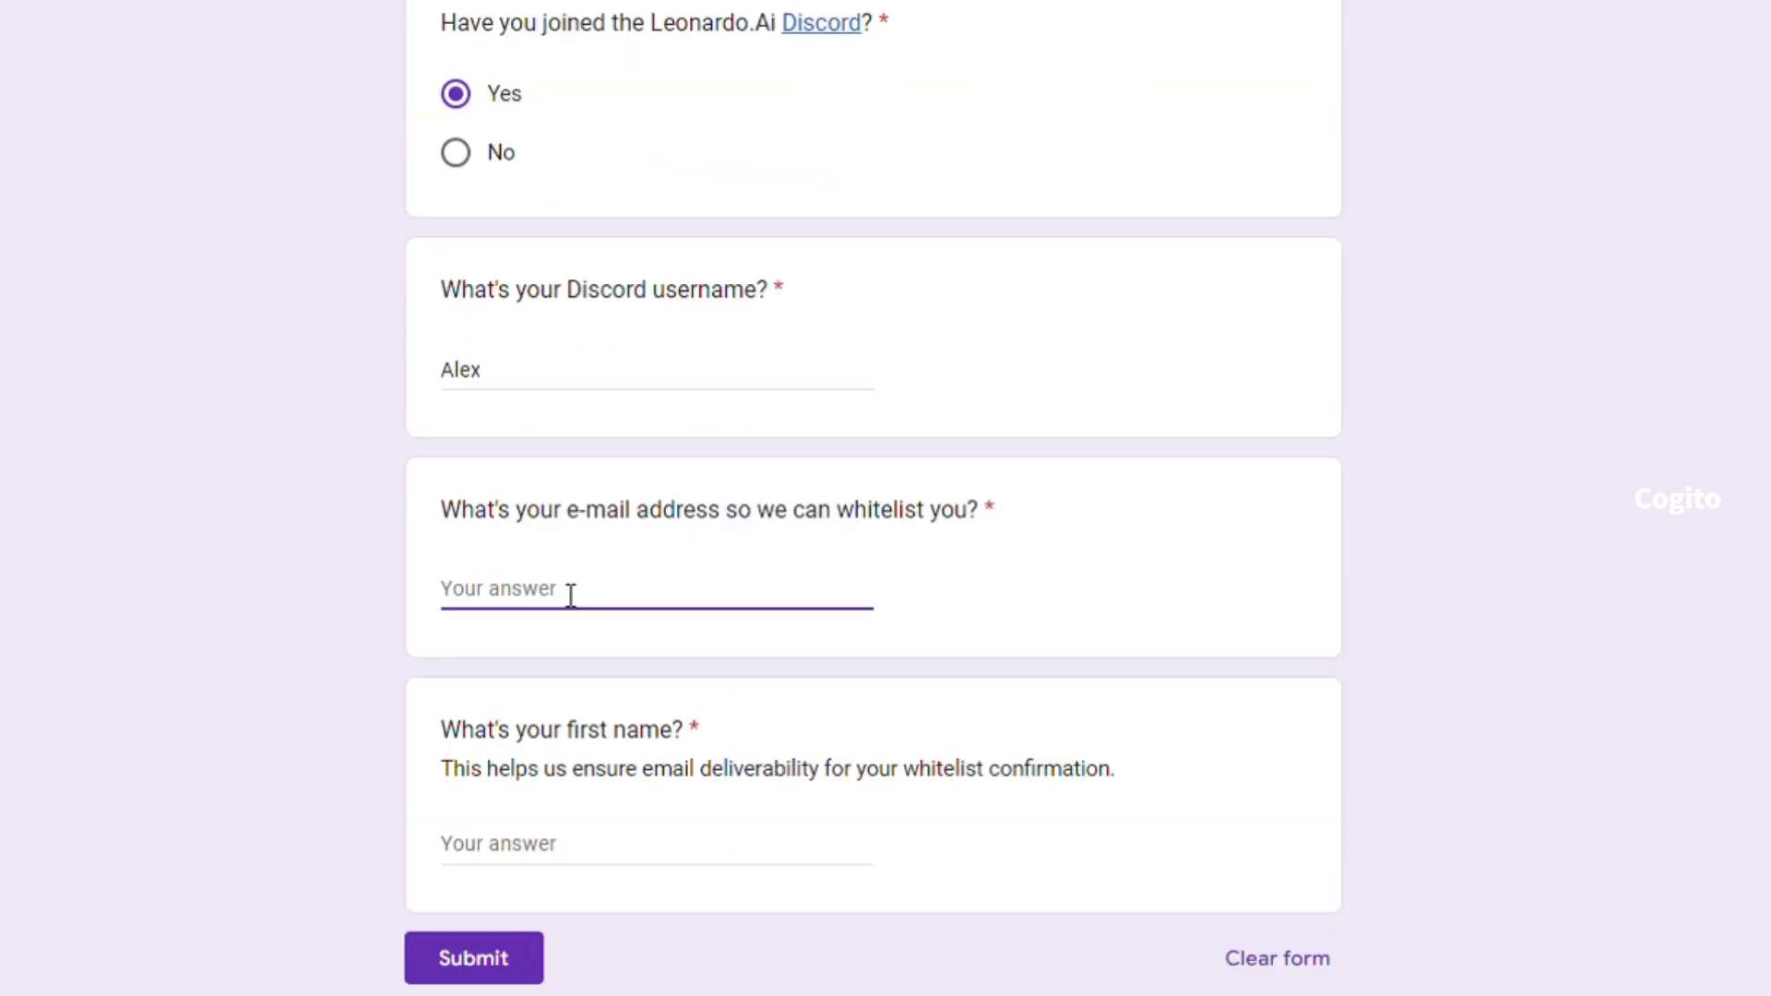
pyautogui.write('*************@gmail.com')
pyautogui.scroll(-3, 570, 595)
pyautogui.click(550, 656)
pyautogui.write('ALex')
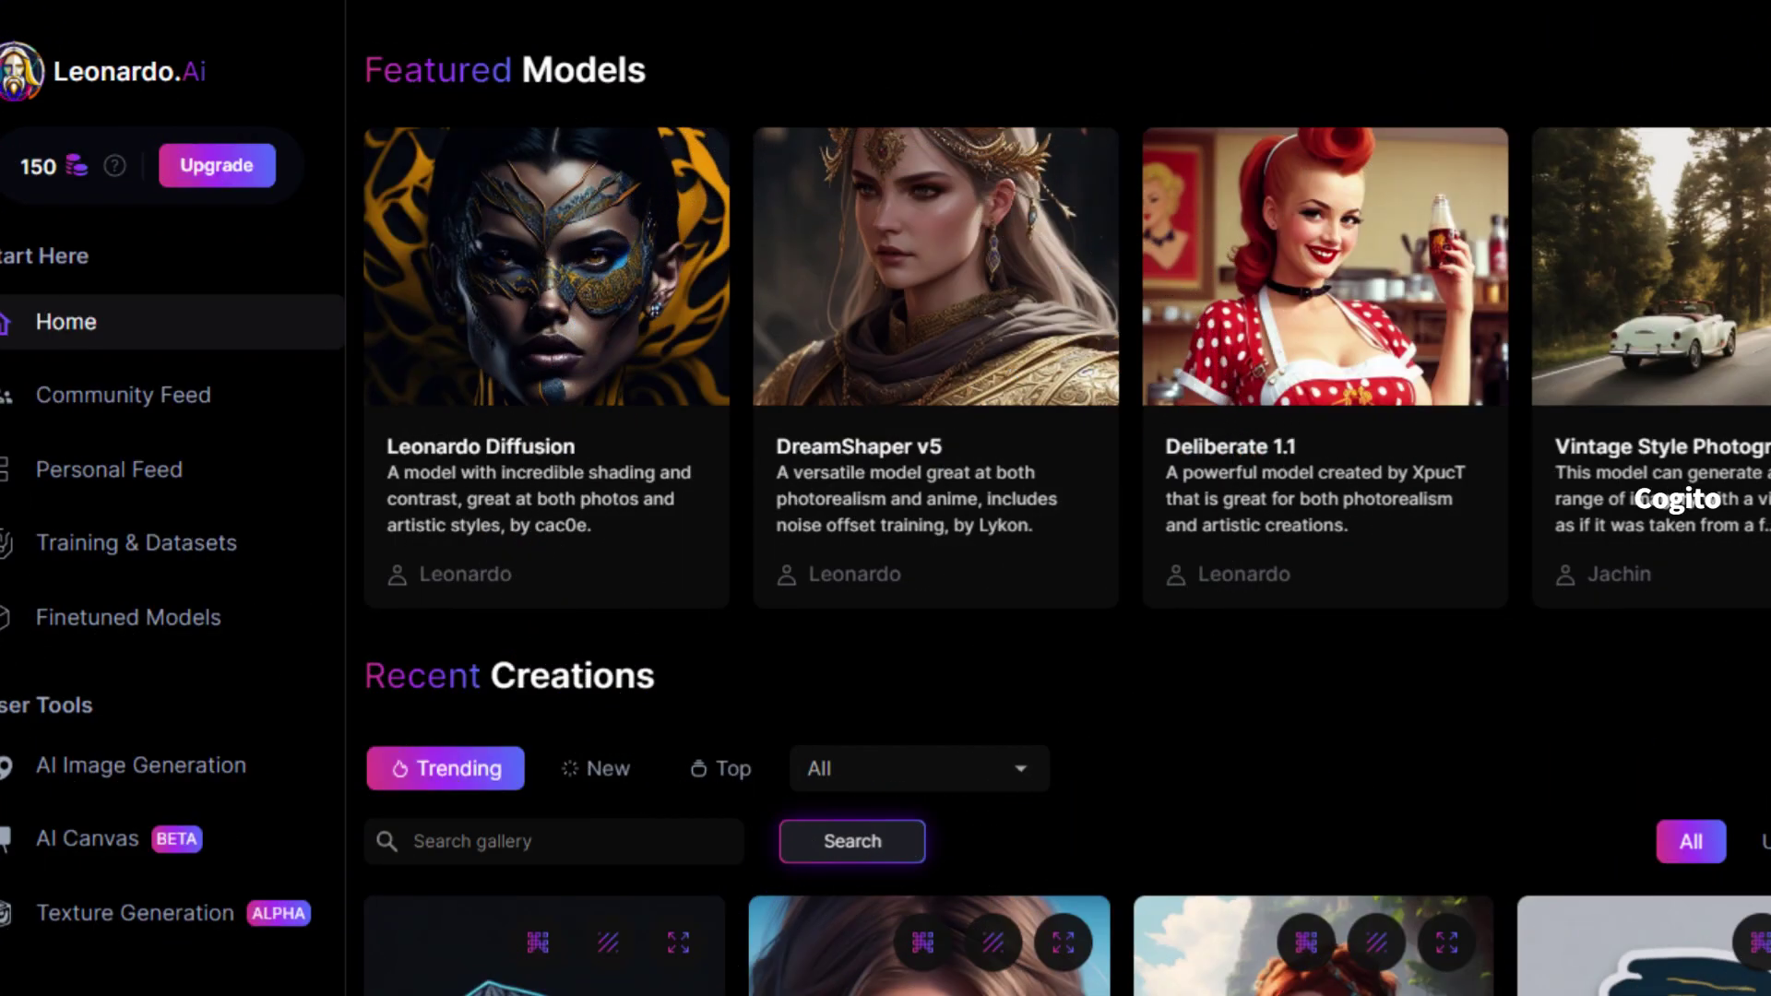
pyautogui.scroll(-15, 1061, 554)
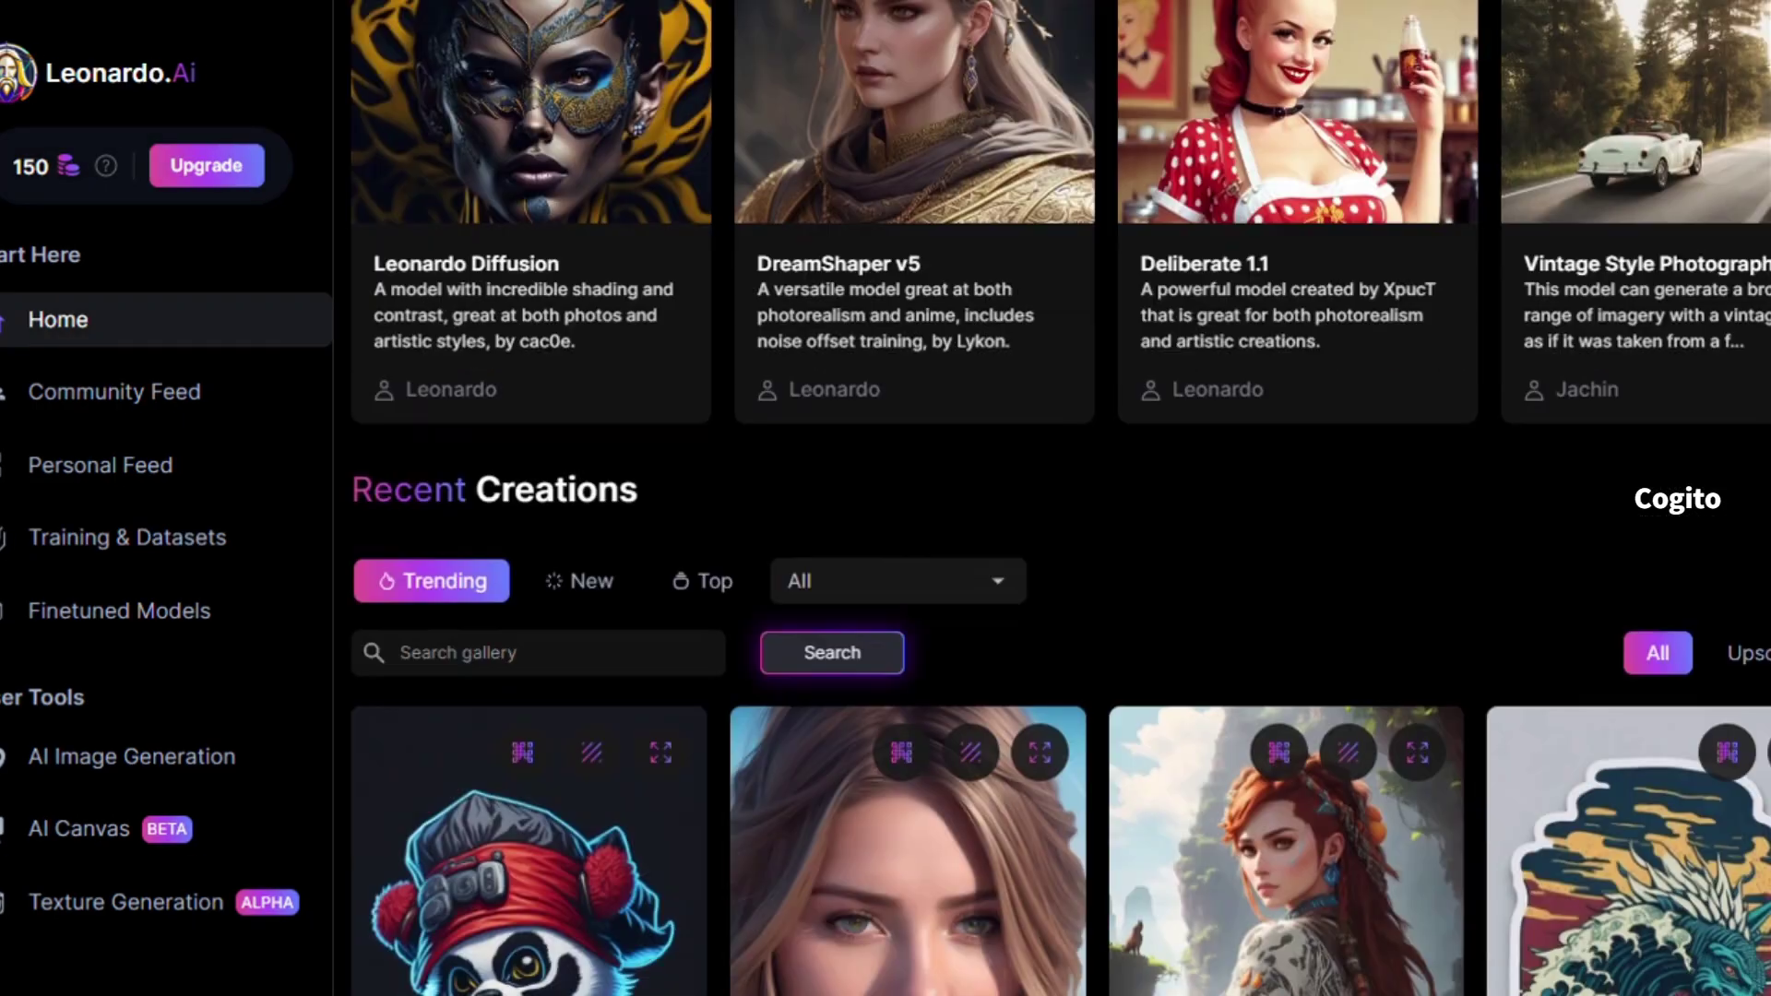
pyautogui.scroll(-20, 1061, 582)
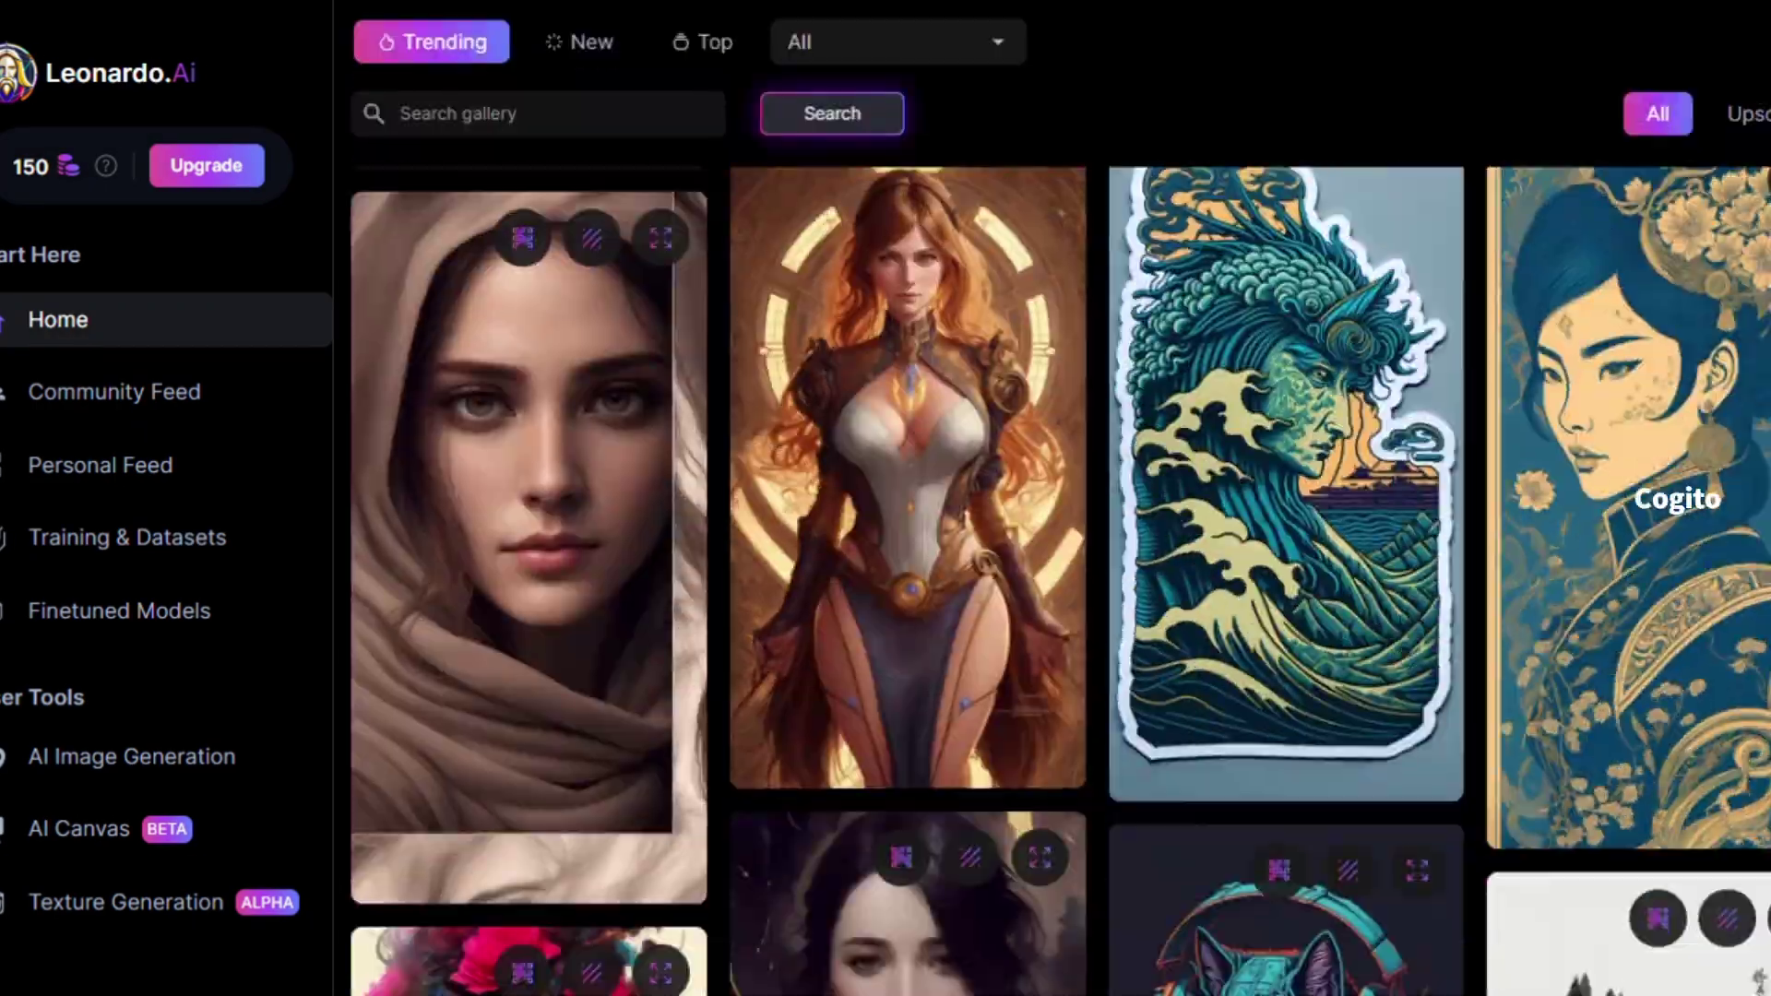
pyautogui.scroll(-7, 1061, 581)
pyautogui.scroll(10, 1060, 581)
pyautogui.scroll(-10, 1061, 581)
pyautogui.scroll(3, 1061, 581)
pyautogui.scroll(-20, 1061, 581)
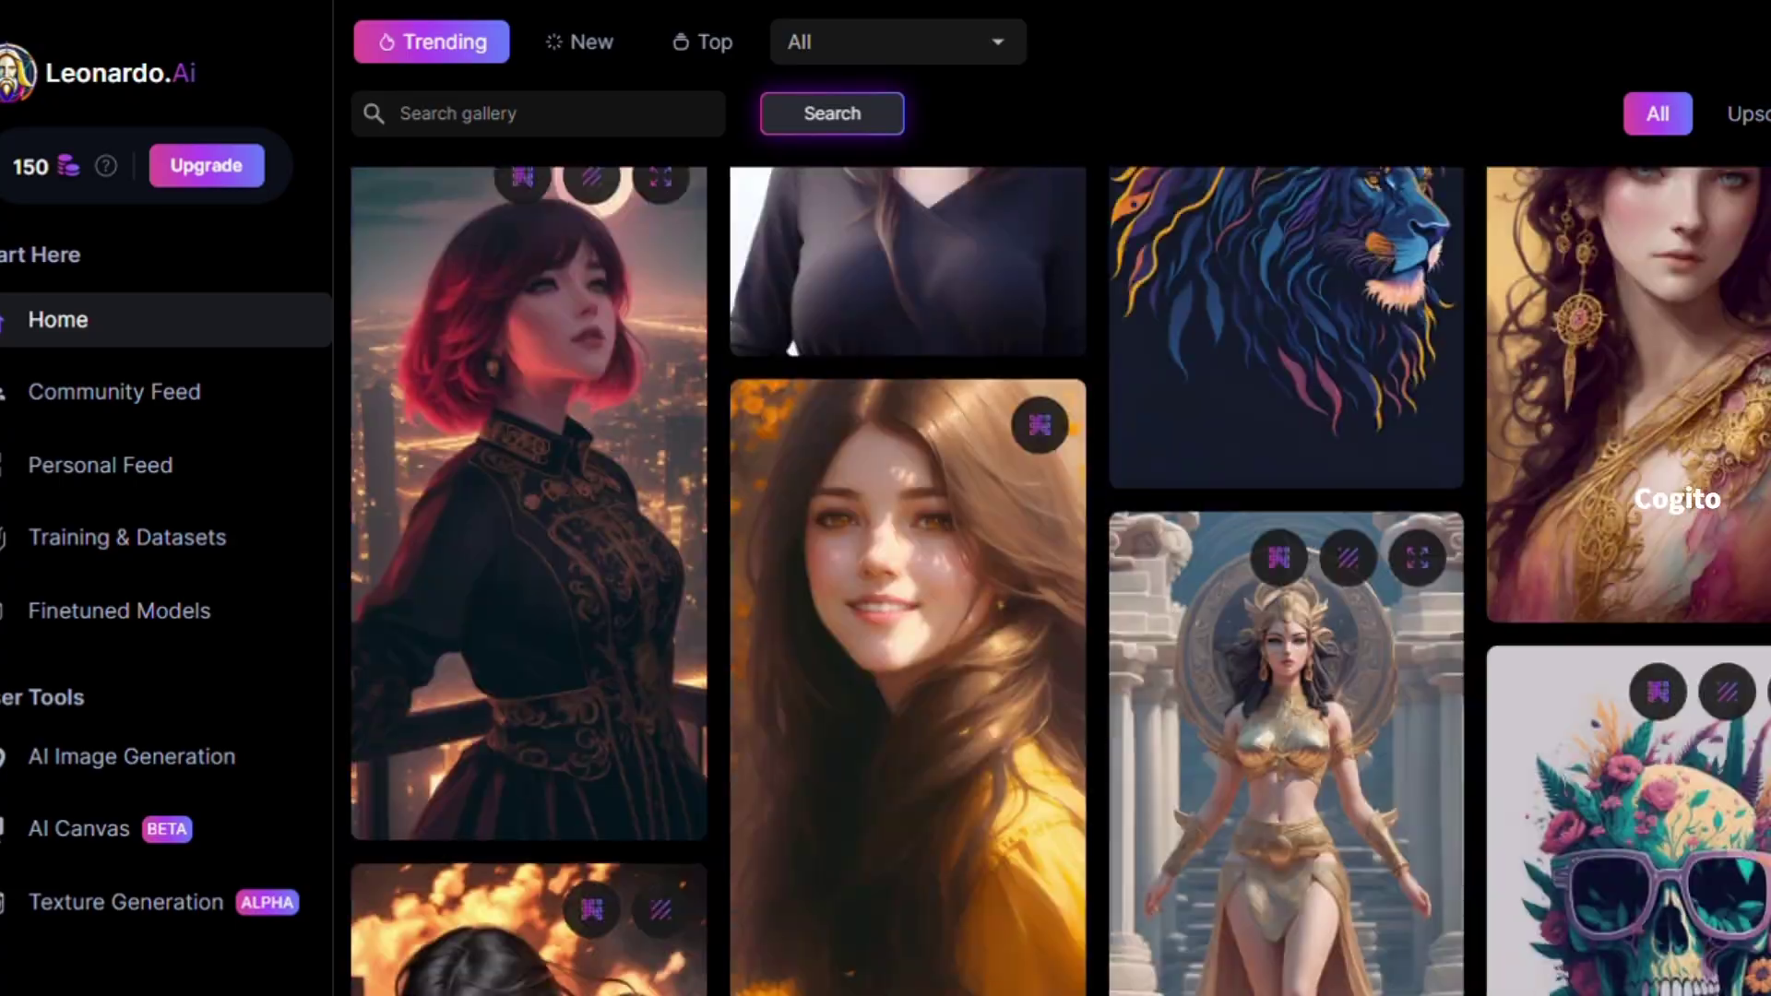
pyautogui.scroll(-20, 1061, 581)
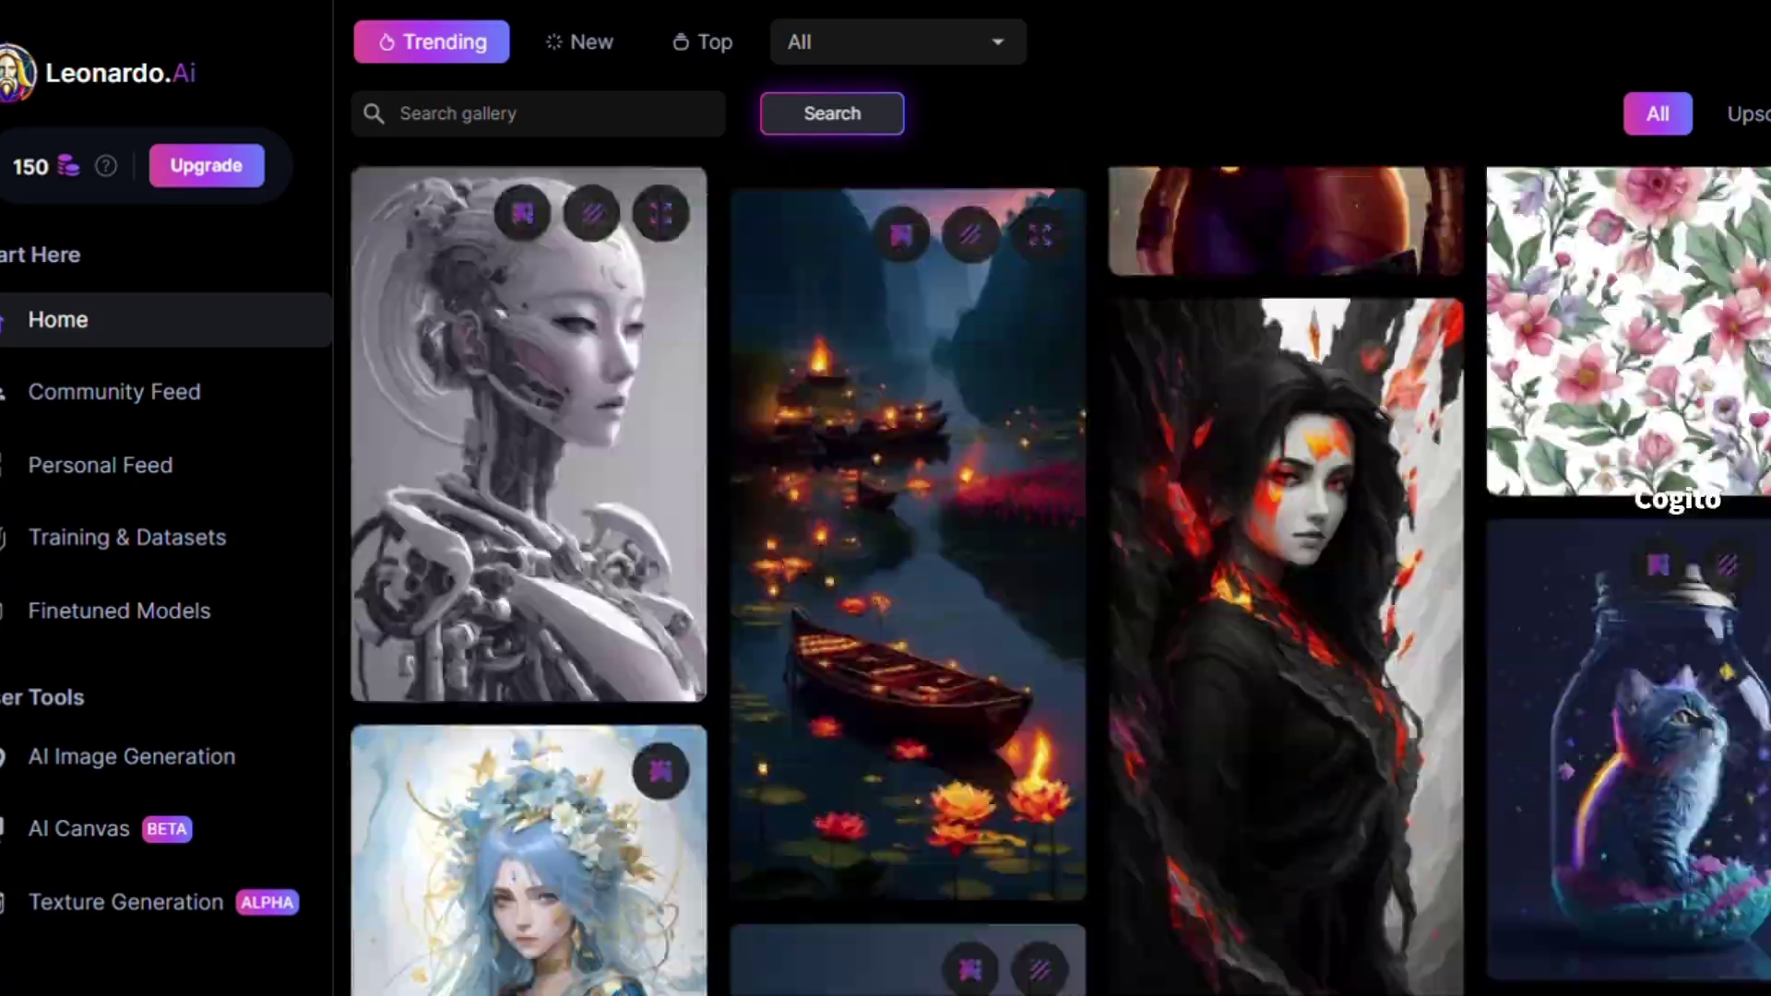
pyautogui.scroll(-20, 1061, 581)
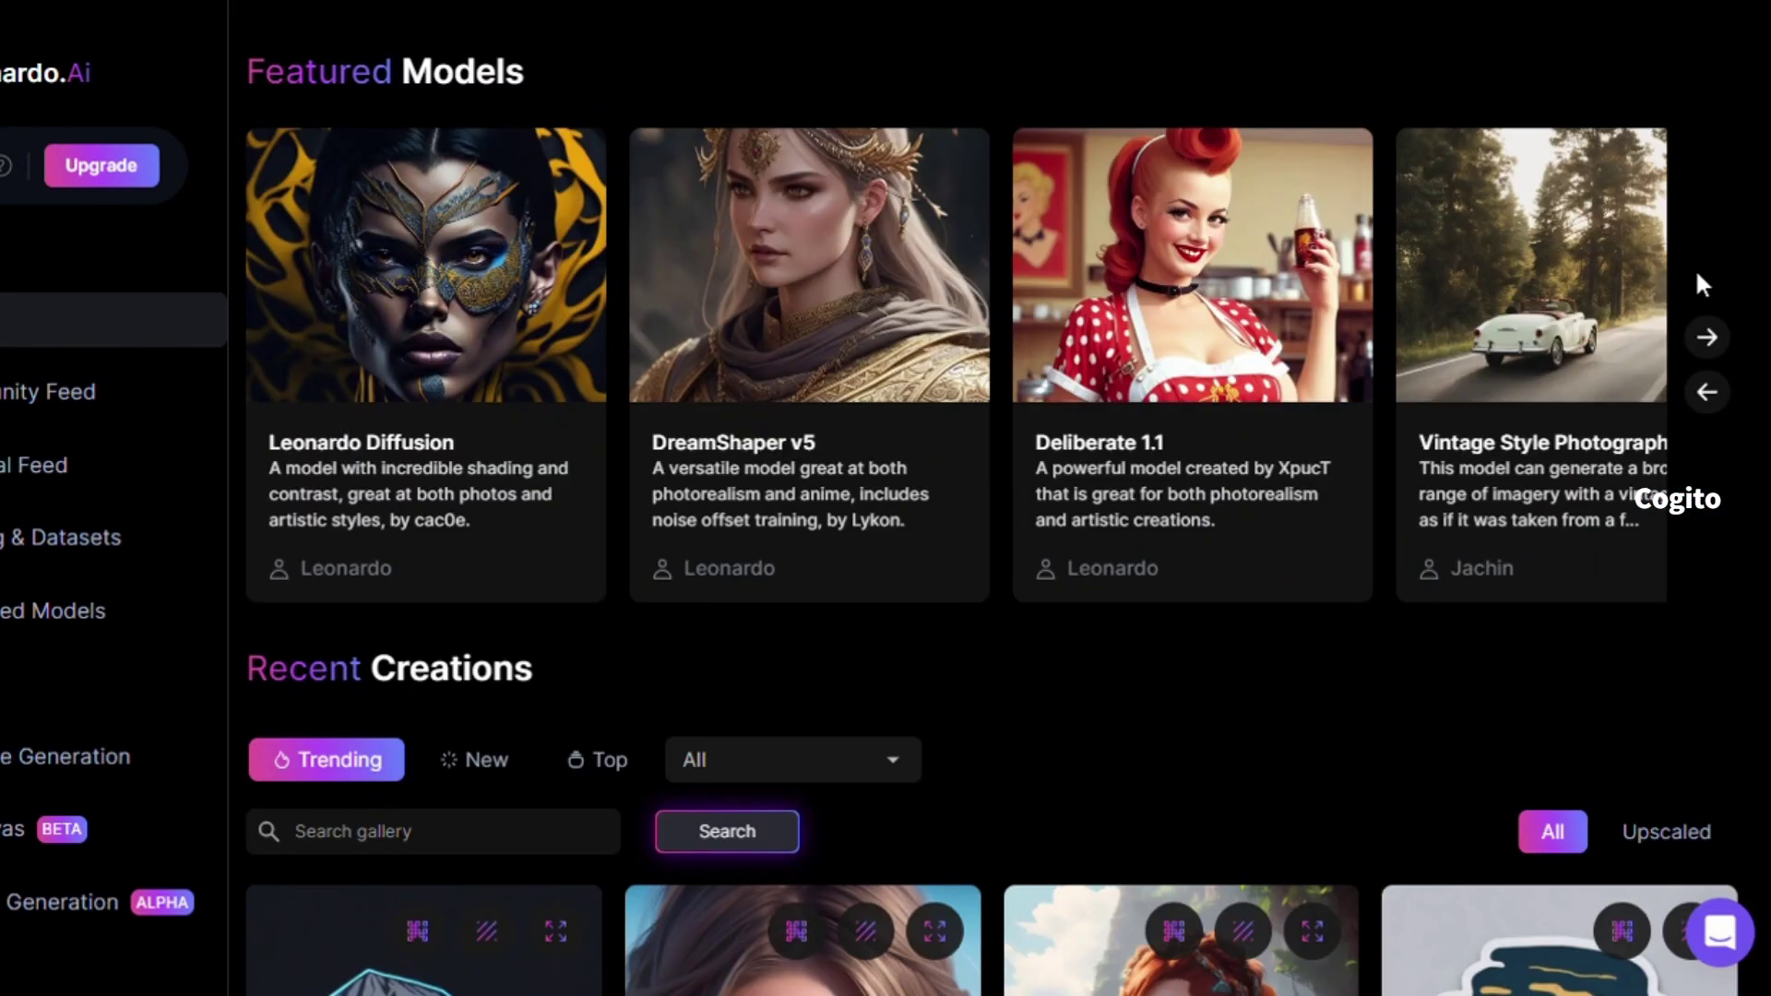
# - Scroll the Featured Models carousel forward eight times, then back six to DreamShaper v5
pyautogui.click(1709, 337)
pyautogui.click(1709, 337)
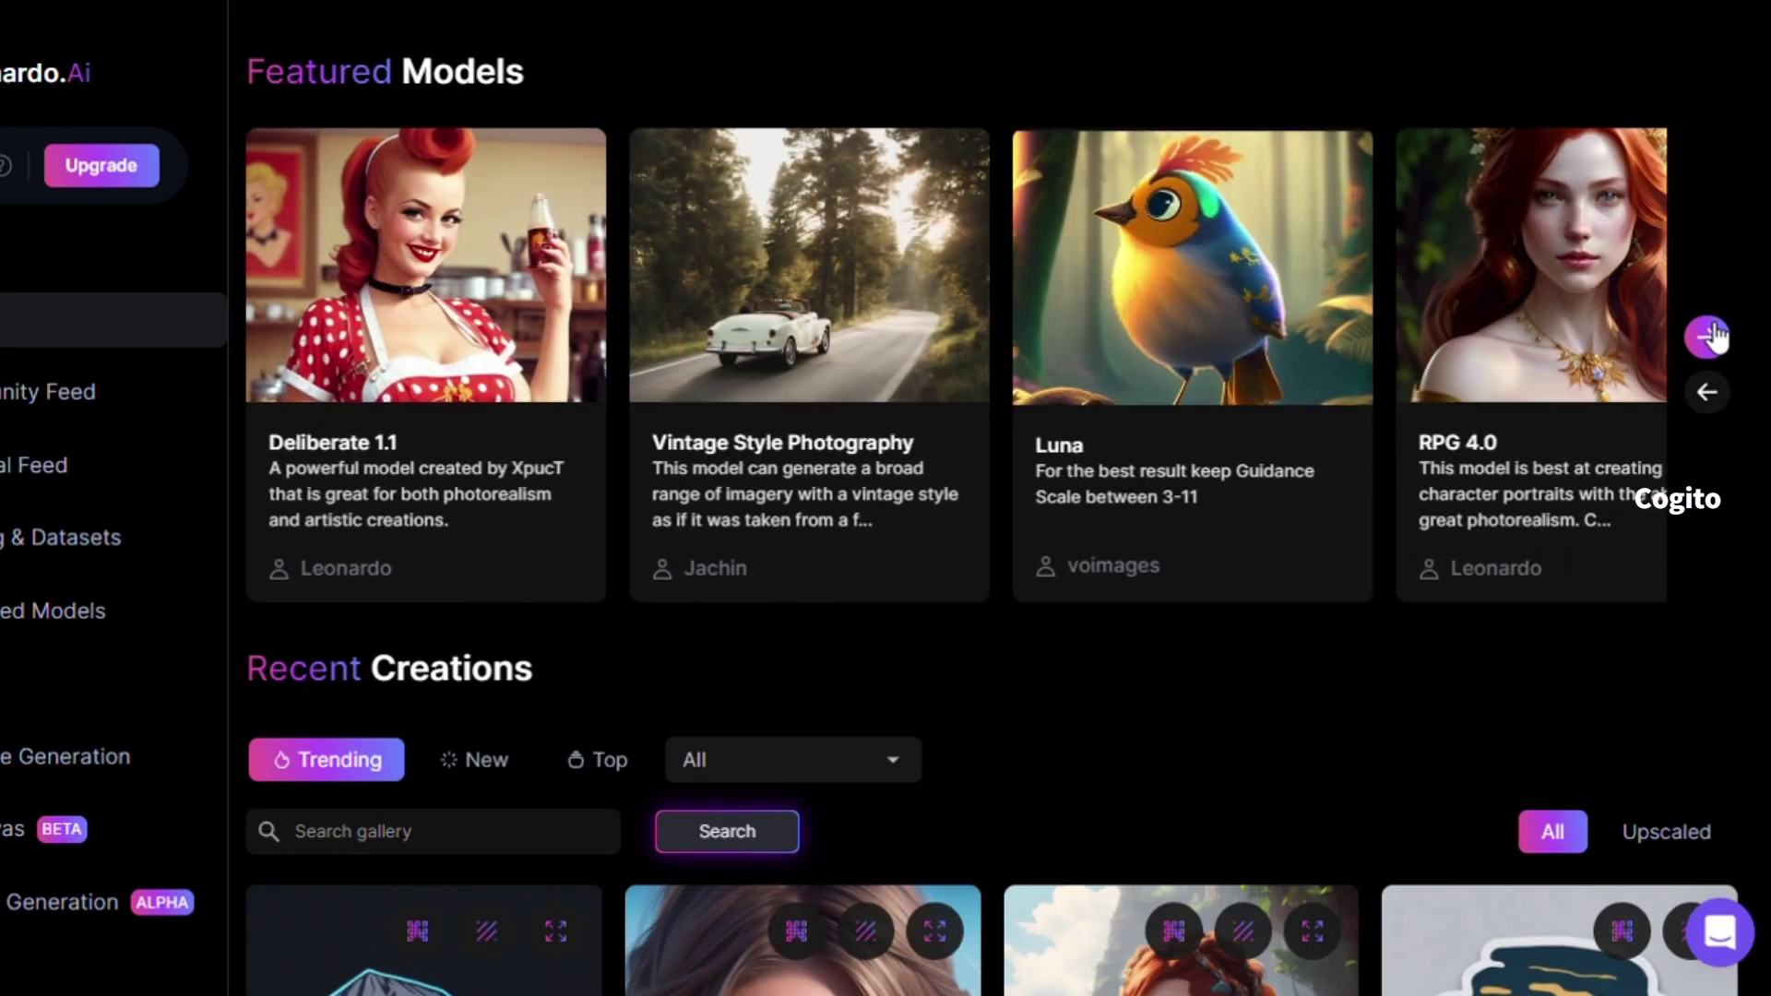
pyautogui.click(1709, 337)
pyautogui.click(1708, 336)
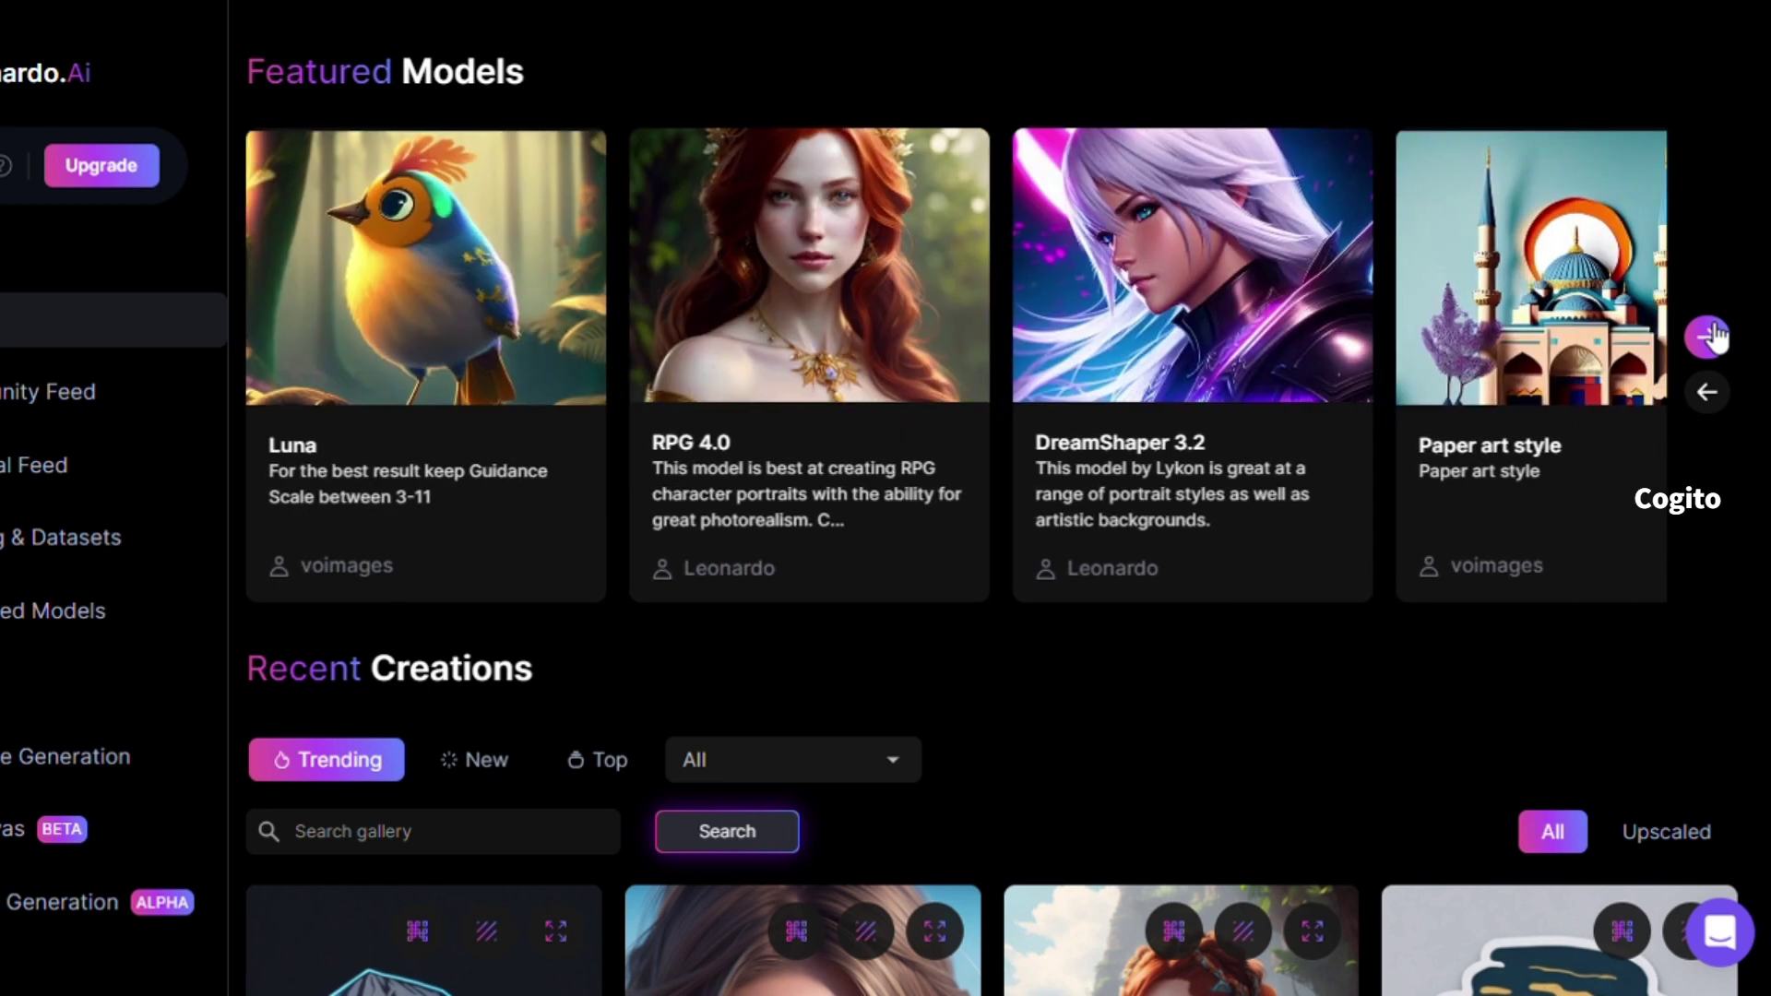
pyautogui.click(1708, 337)
pyautogui.click(1709, 337)
pyautogui.click(1708, 337)
pyautogui.click(1709, 336)
pyautogui.click(1708, 395)
pyautogui.click(1709, 395)
pyautogui.click(1708, 395)
pyautogui.click(1708, 394)
pyautogui.click(1708, 394)
pyautogui.click(1709, 394)
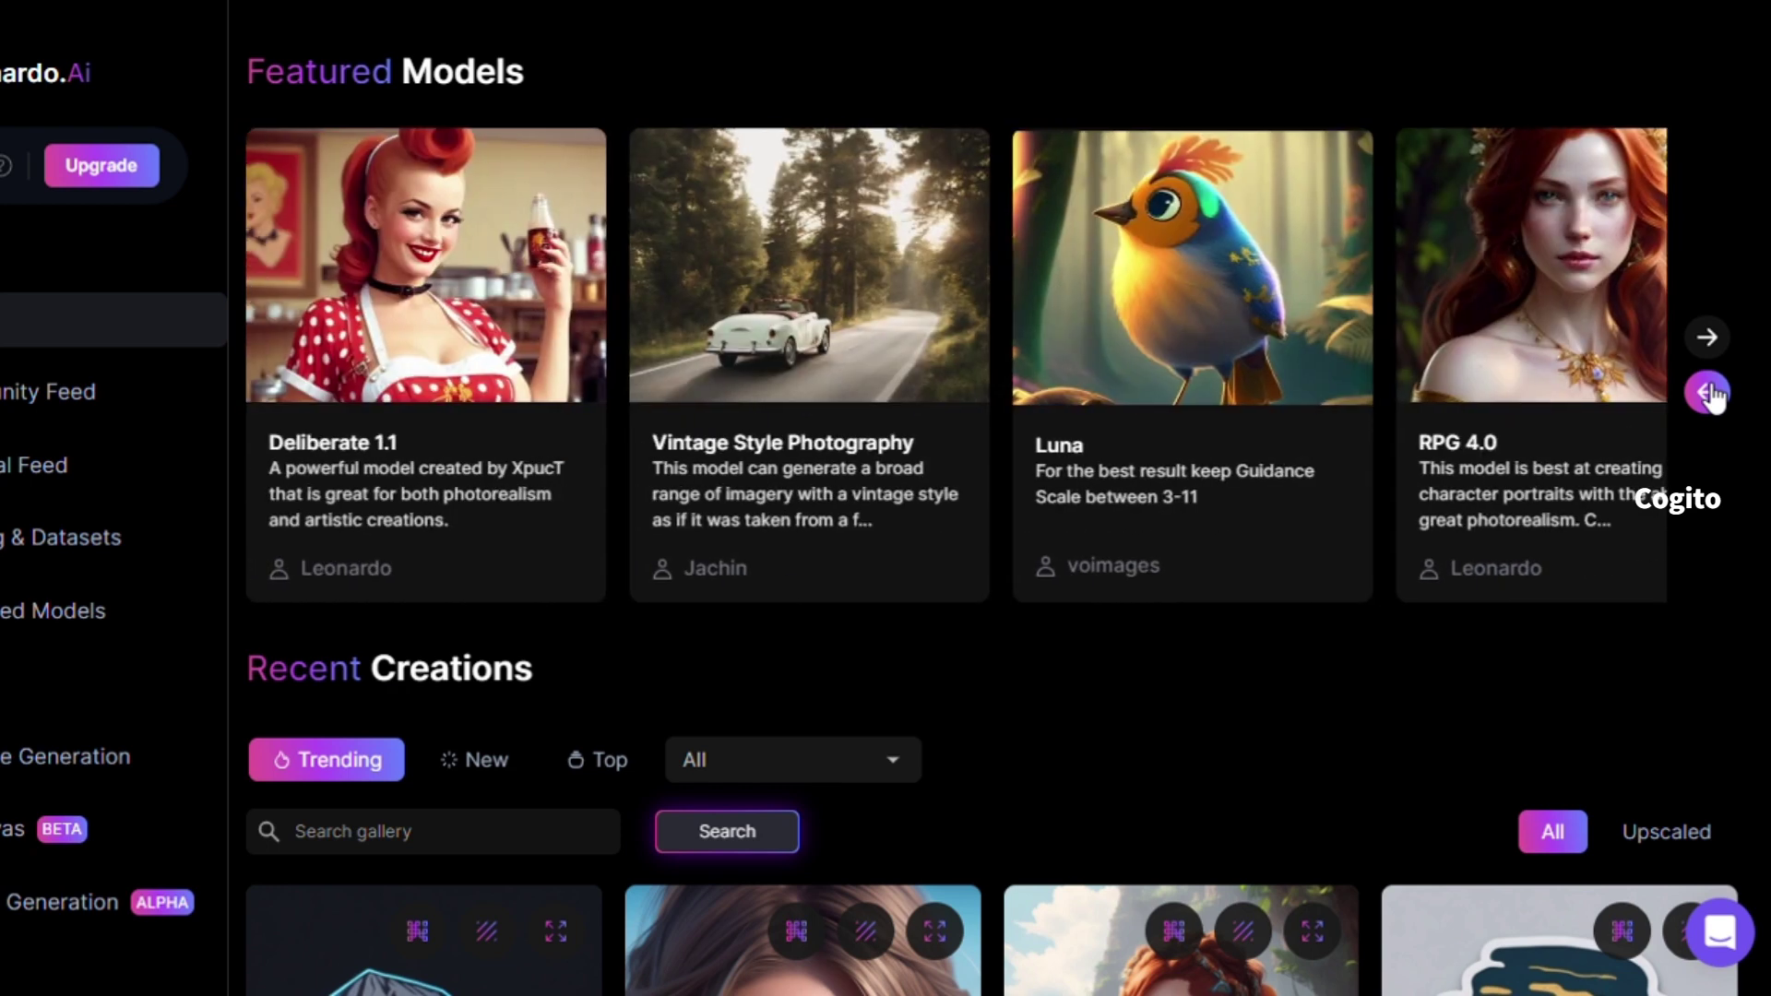
pyautogui.click(1708, 395)
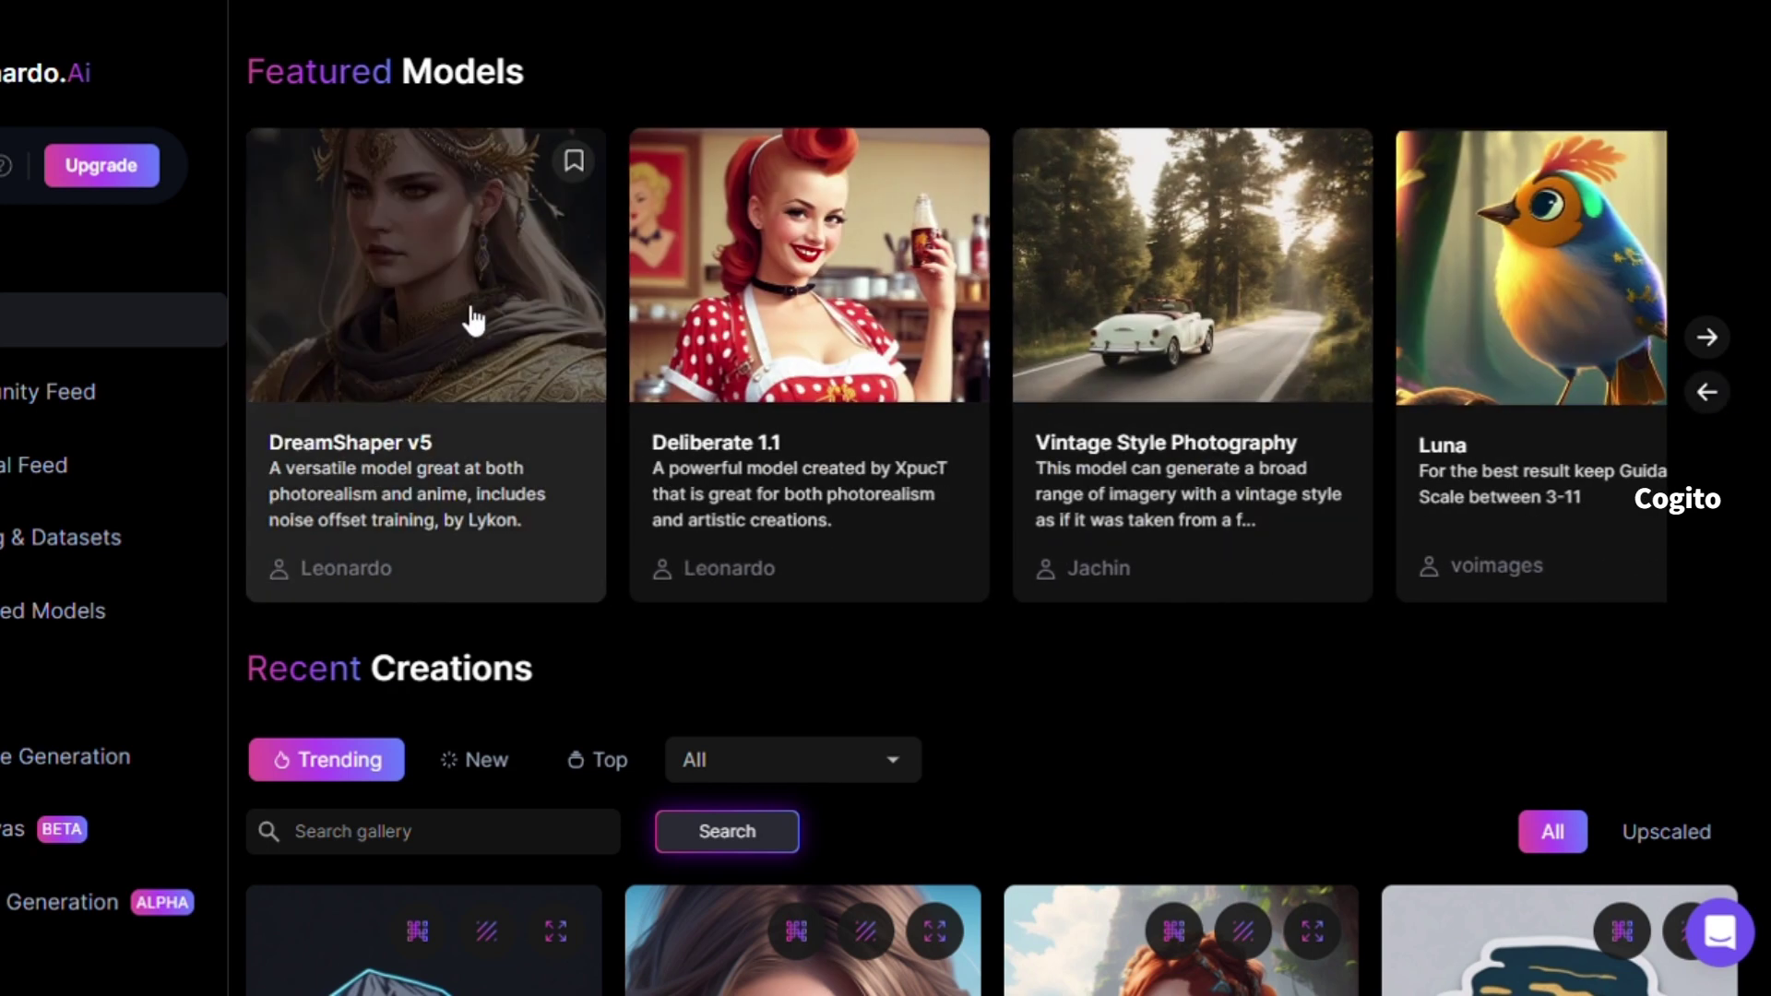
# - View and close the DreamShaper v5 and Deliberate 1.1 model details
pyautogui.click(472, 310)
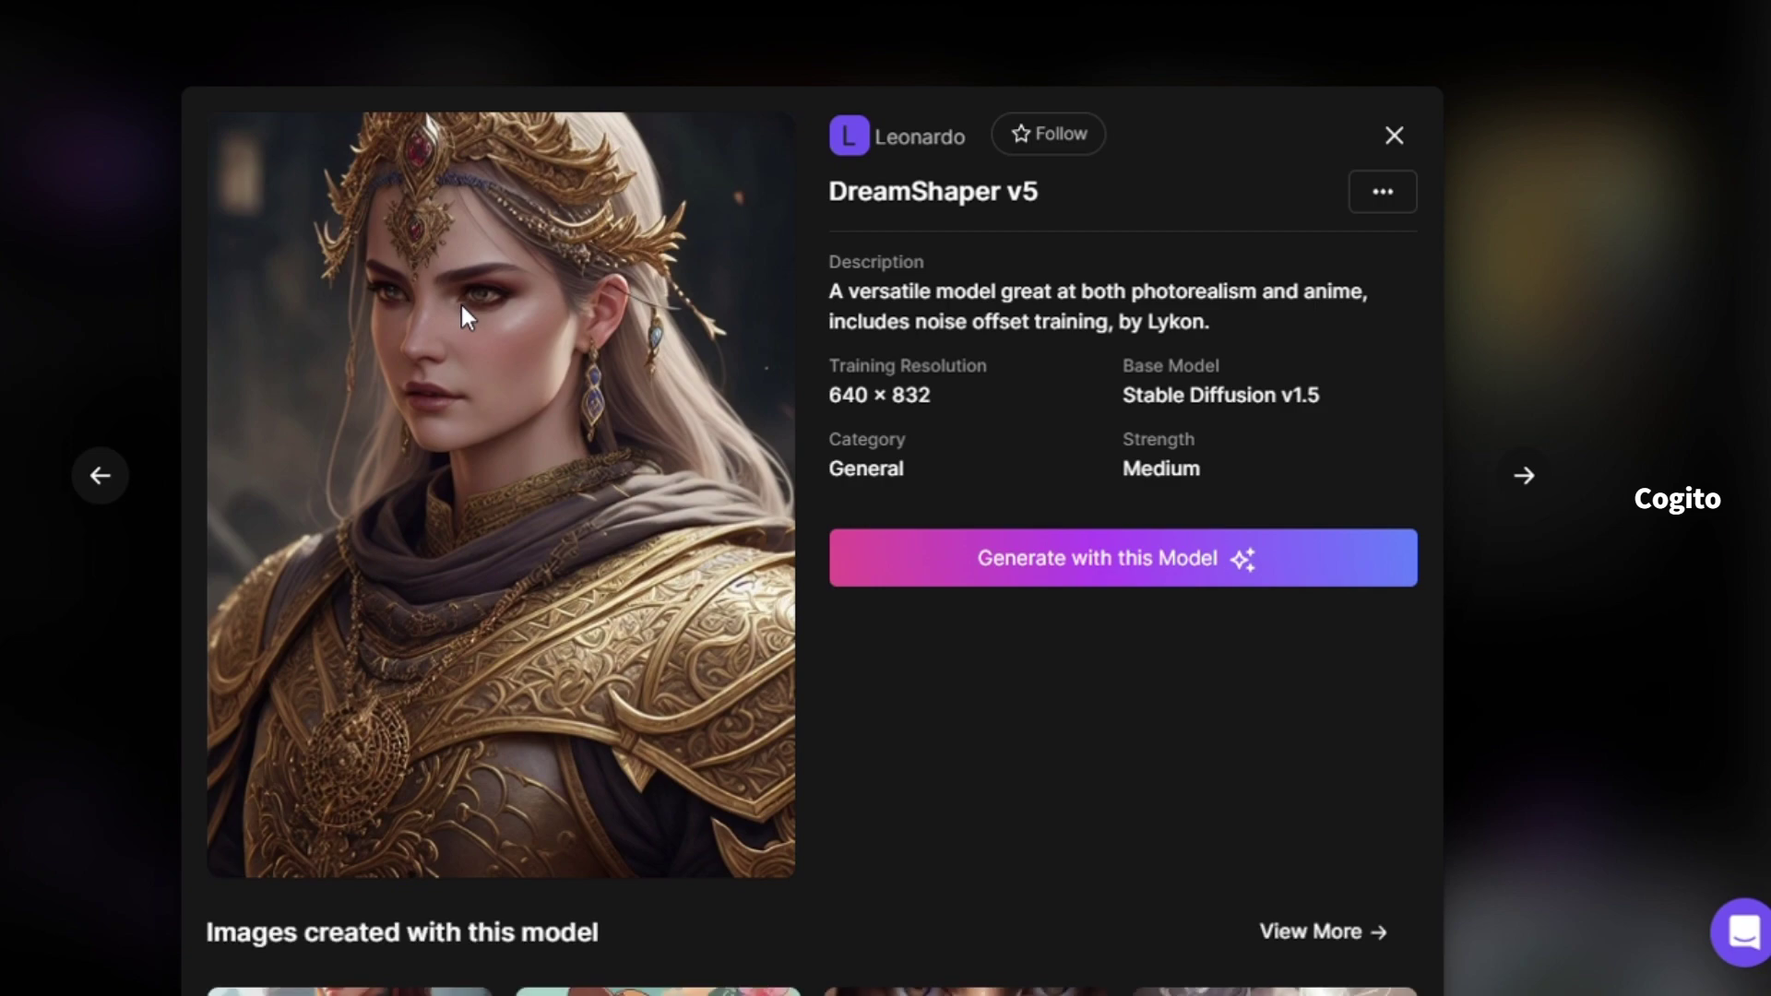
pyautogui.scroll(-10, 533, 364)
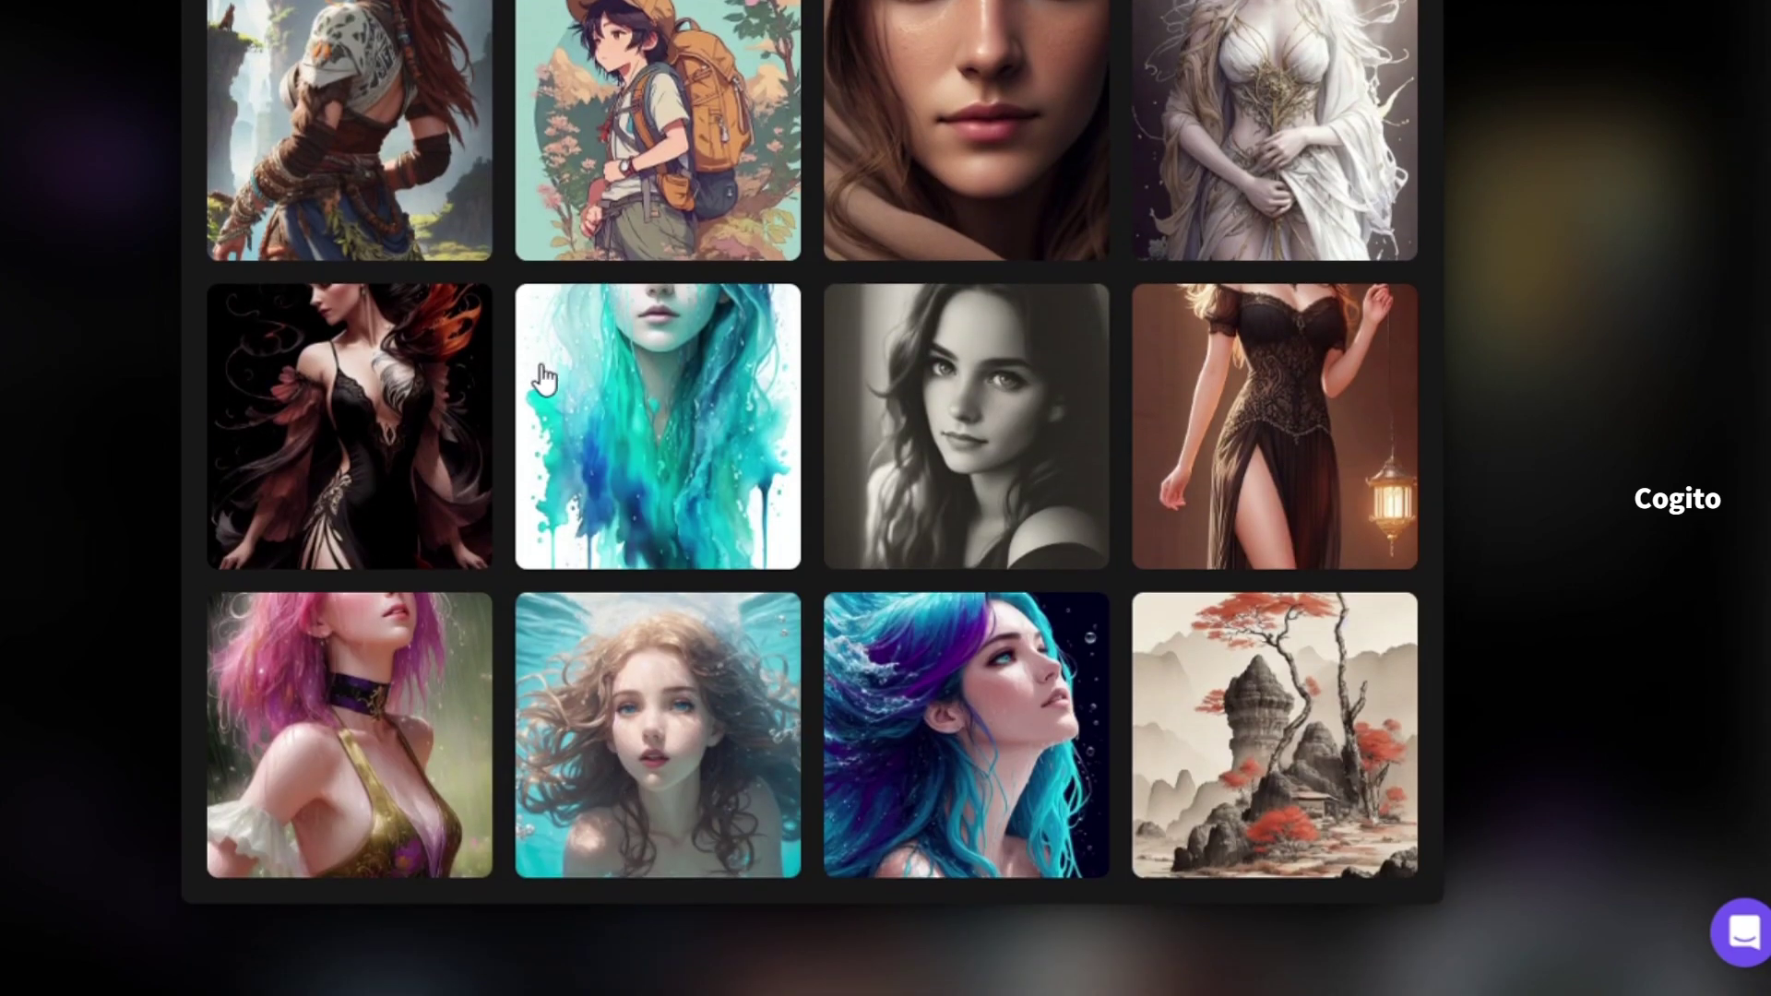
pyautogui.scroll(10, 542, 376)
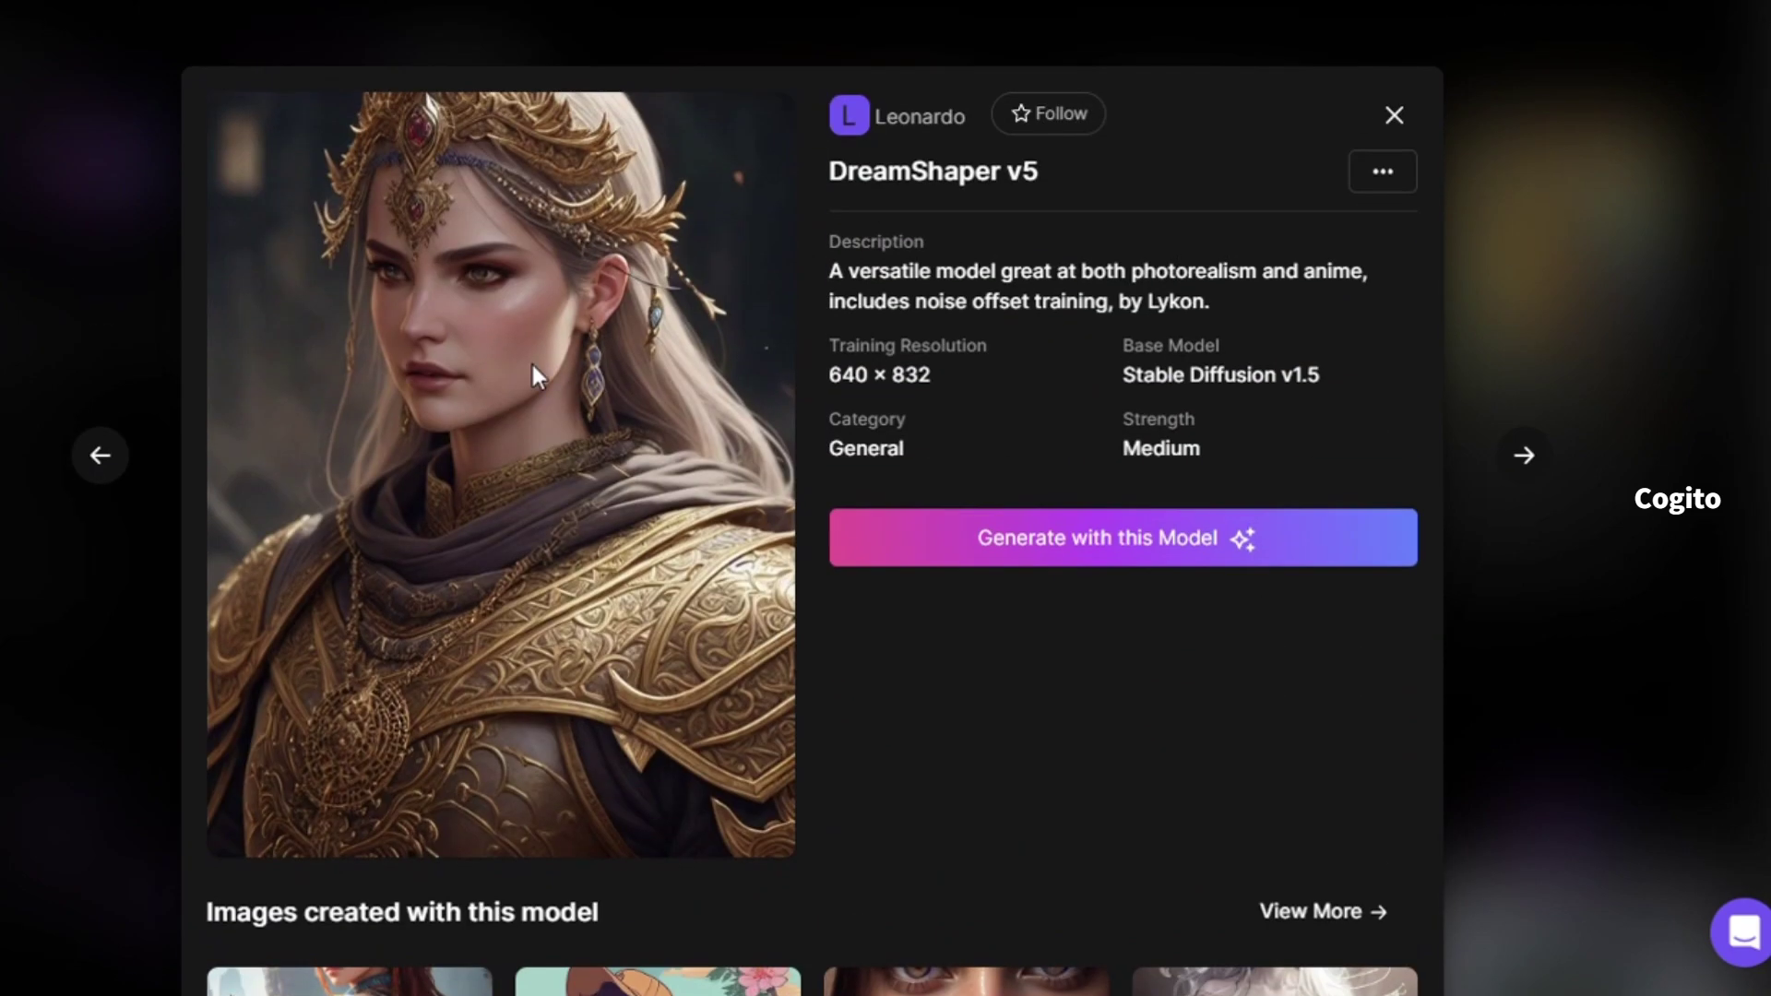
pyautogui.click(1419, 112)
pyautogui.click(802, 284)
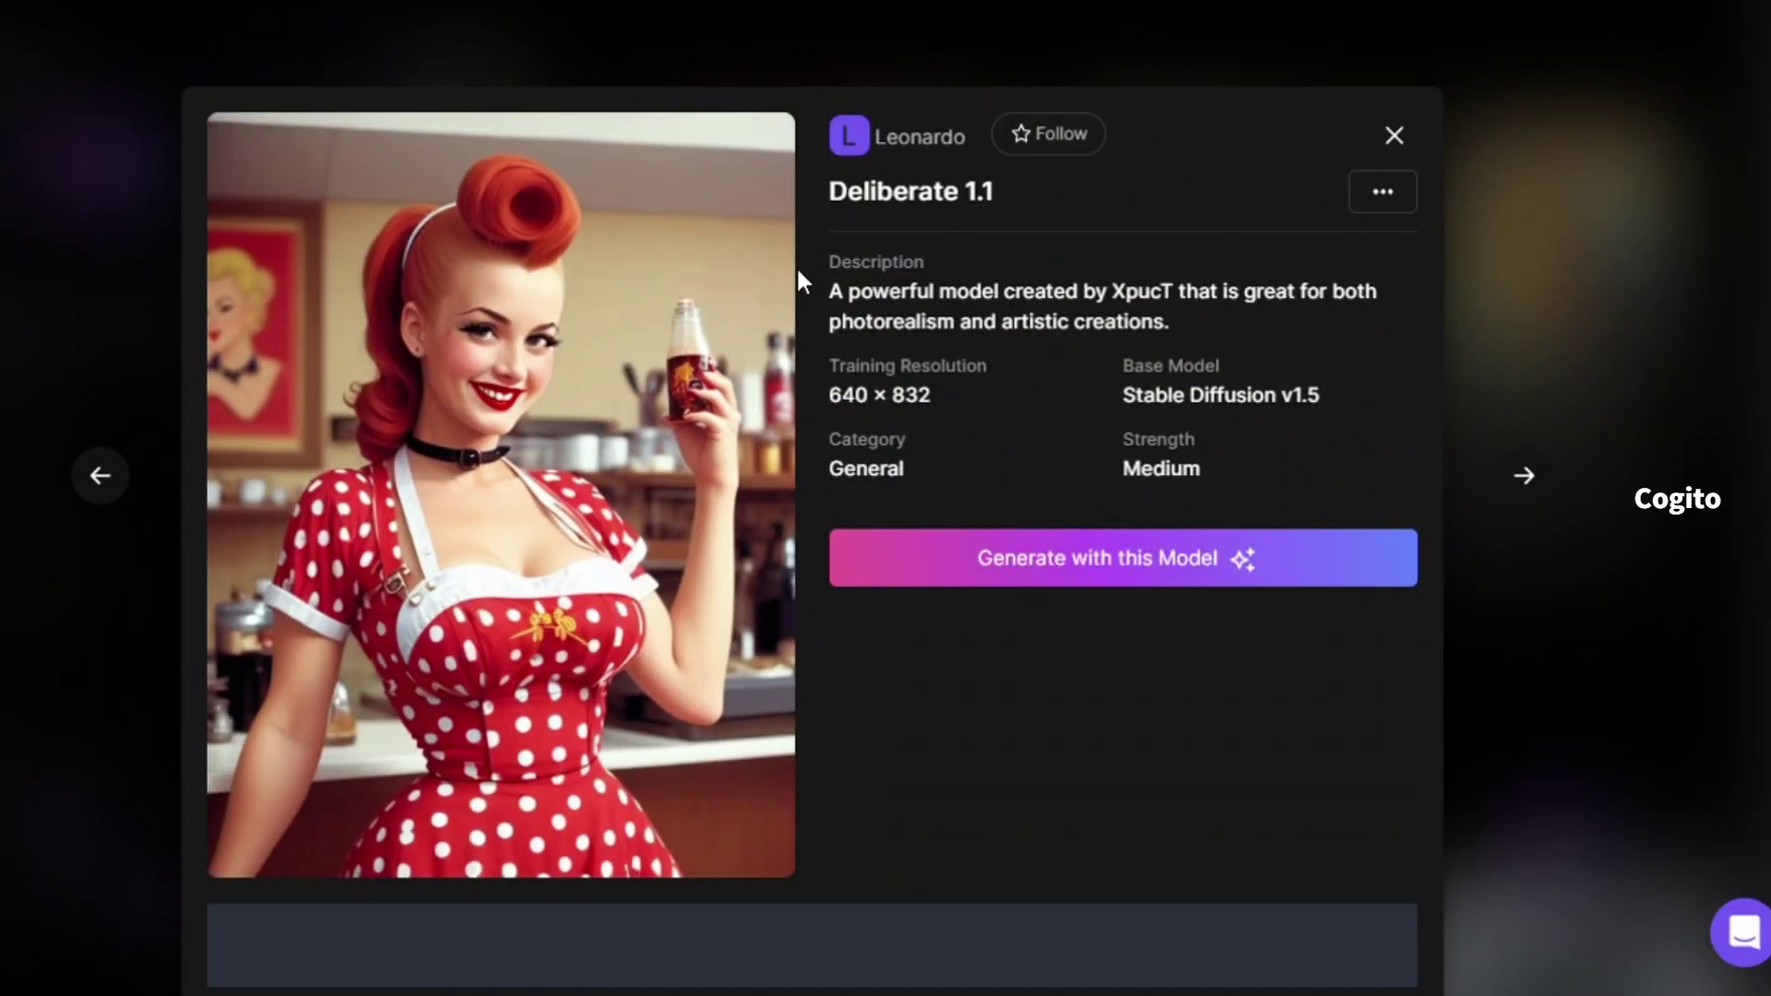
pyautogui.scroll(-10, 690, 697)
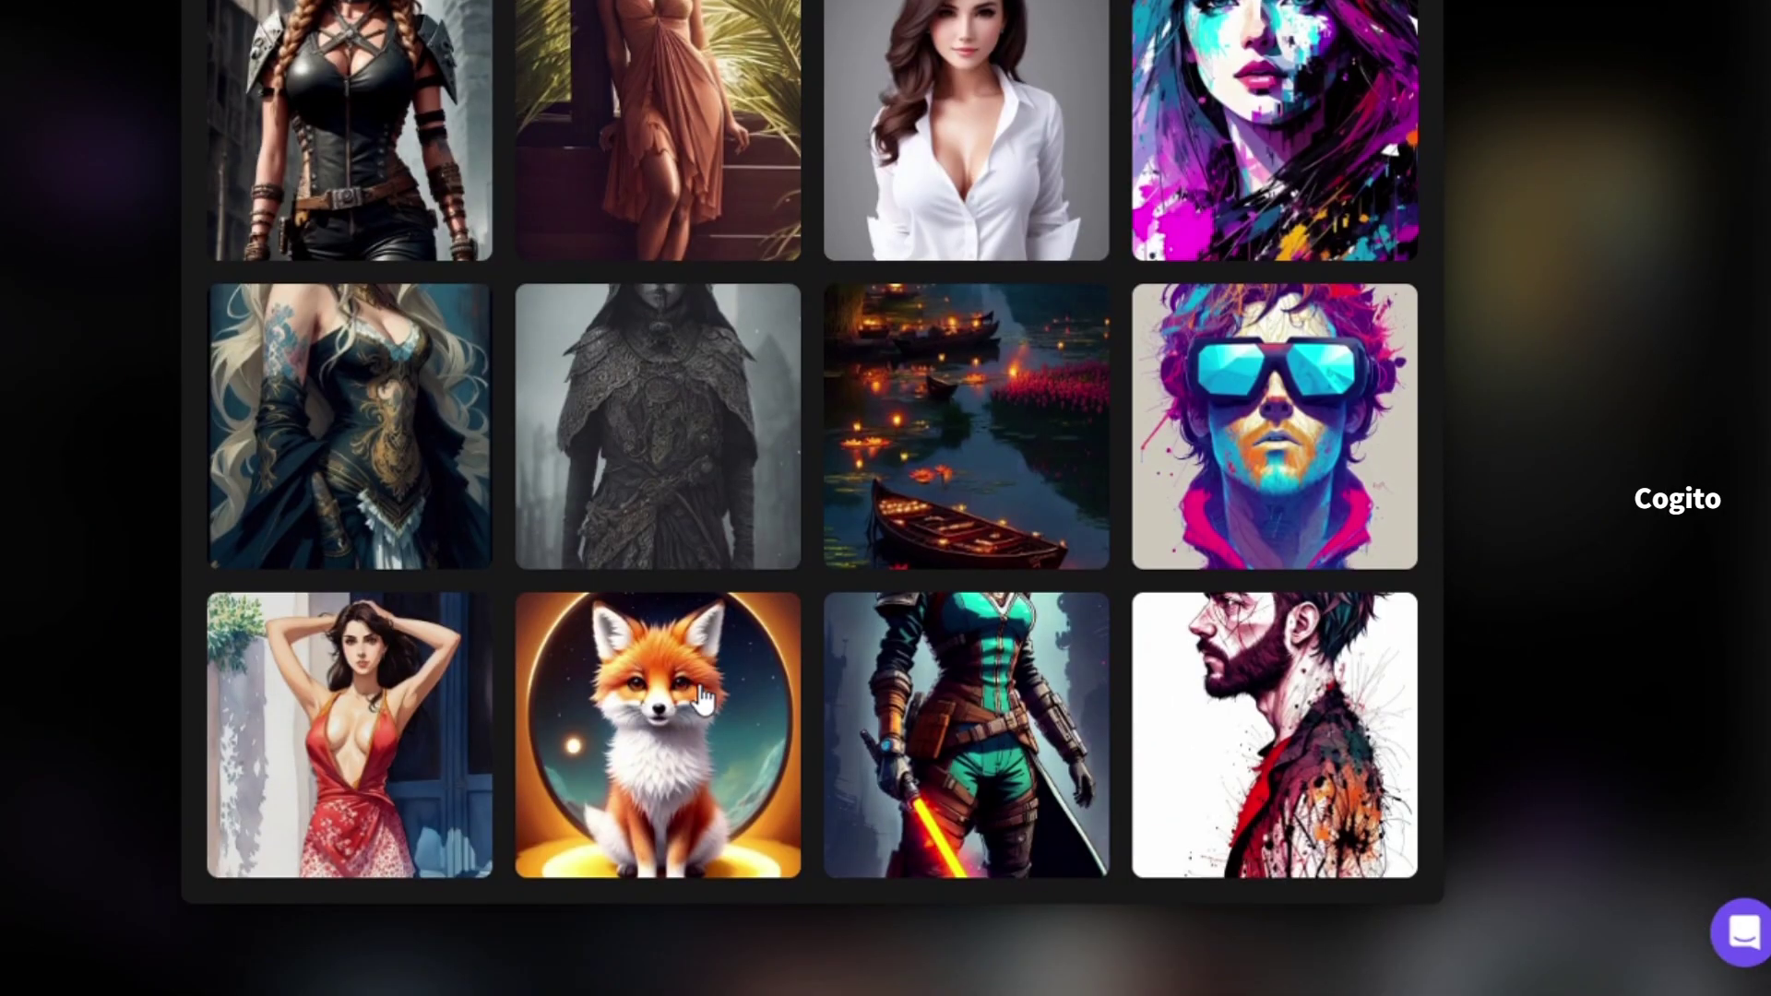
pyautogui.scroll(5, 701, 694)
pyautogui.scroll(5, 701, 698)
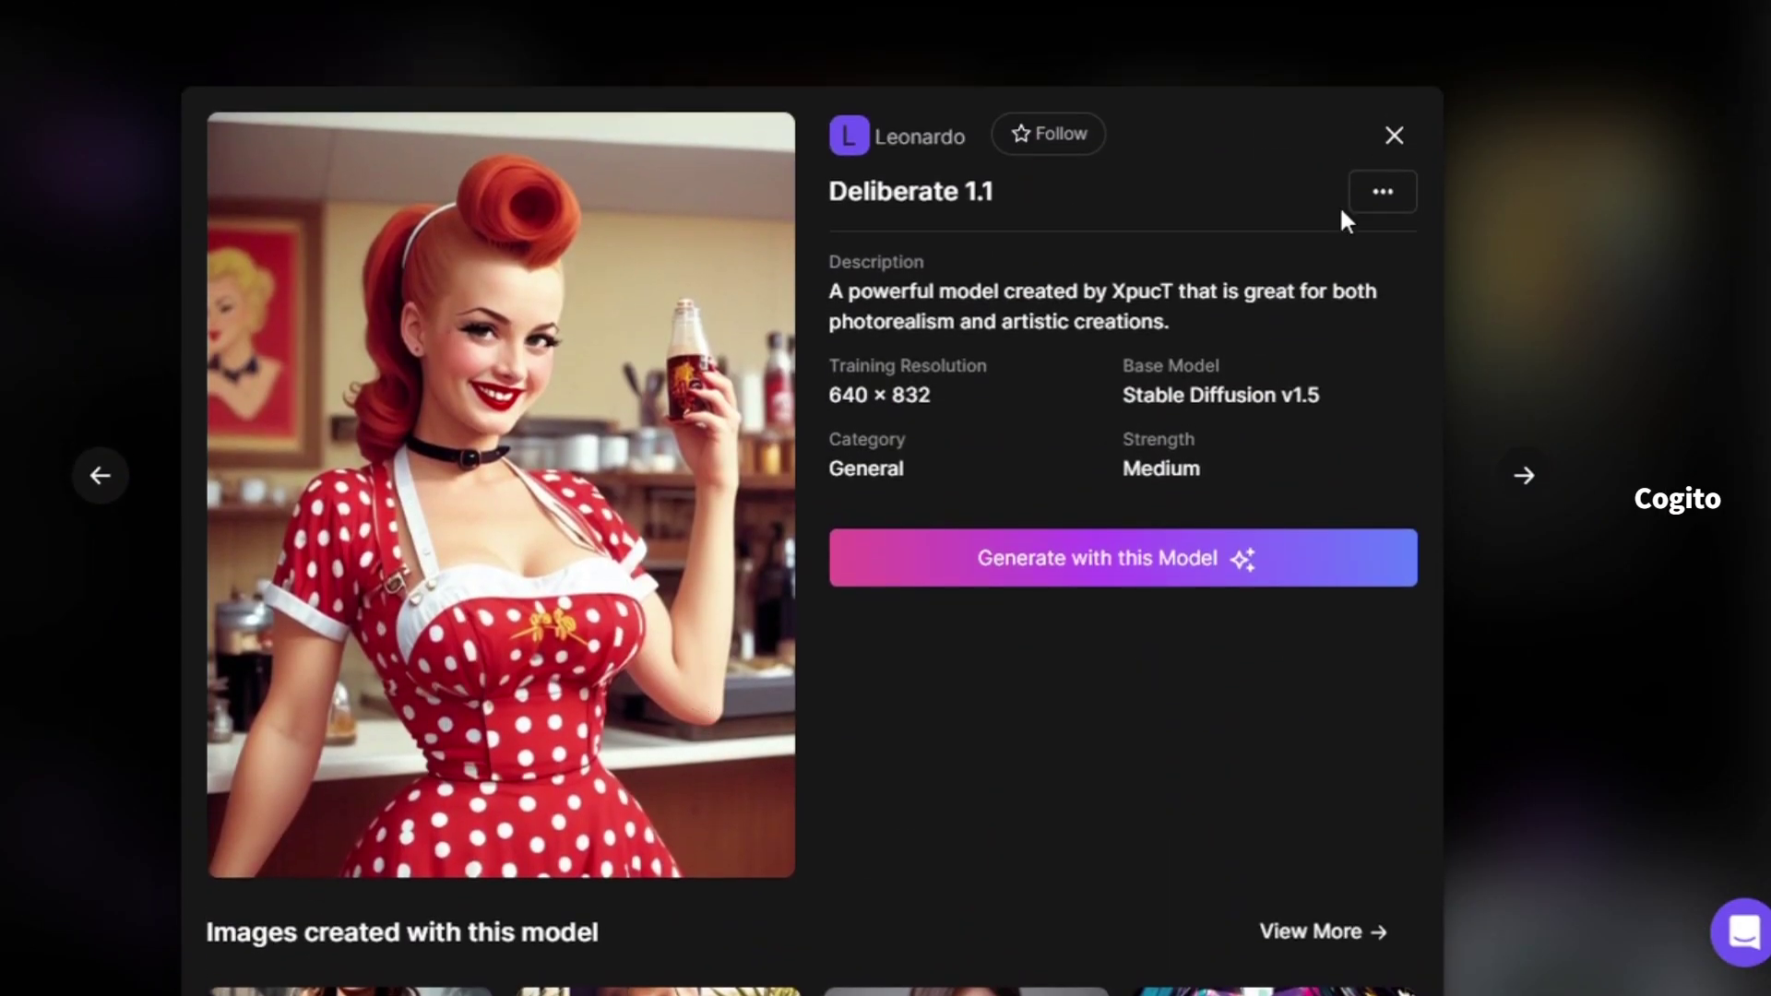
pyautogui.click(1393, 137)
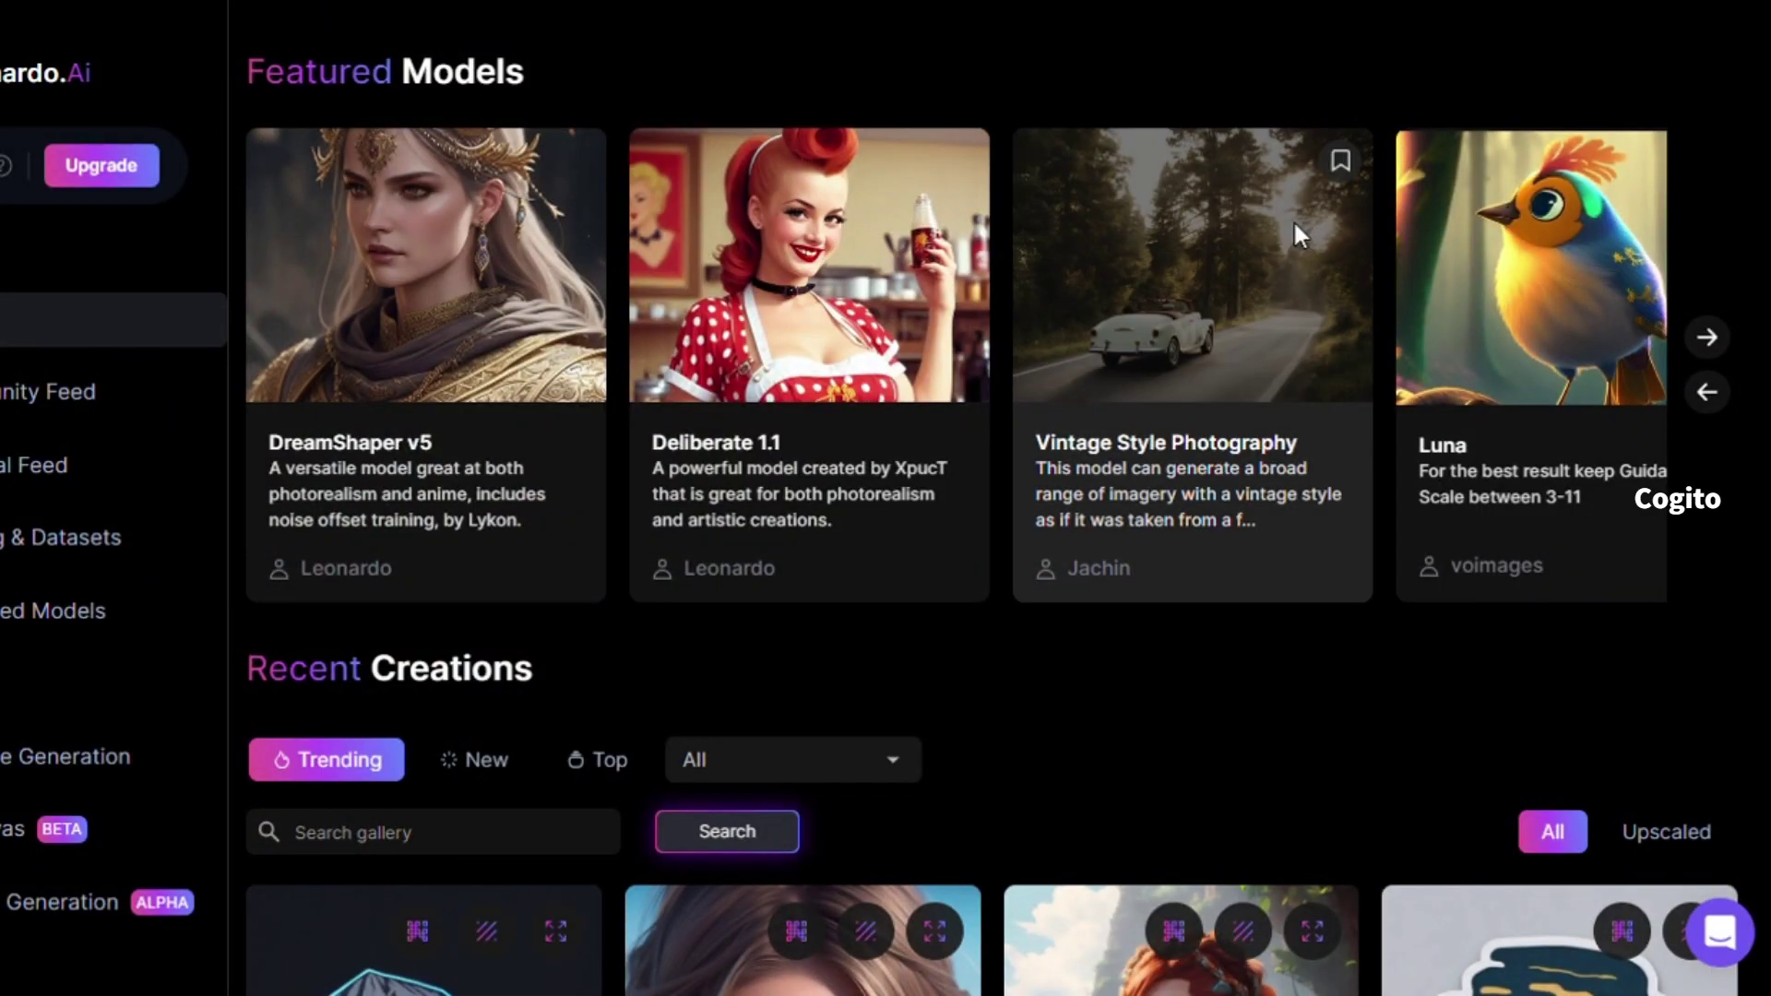
# - View the Vintage Style Photography, Luna and RPG 4.0 model details
pyautogui.click(1294, 222)
pyautogui.scroll(-8, 1294, 222)
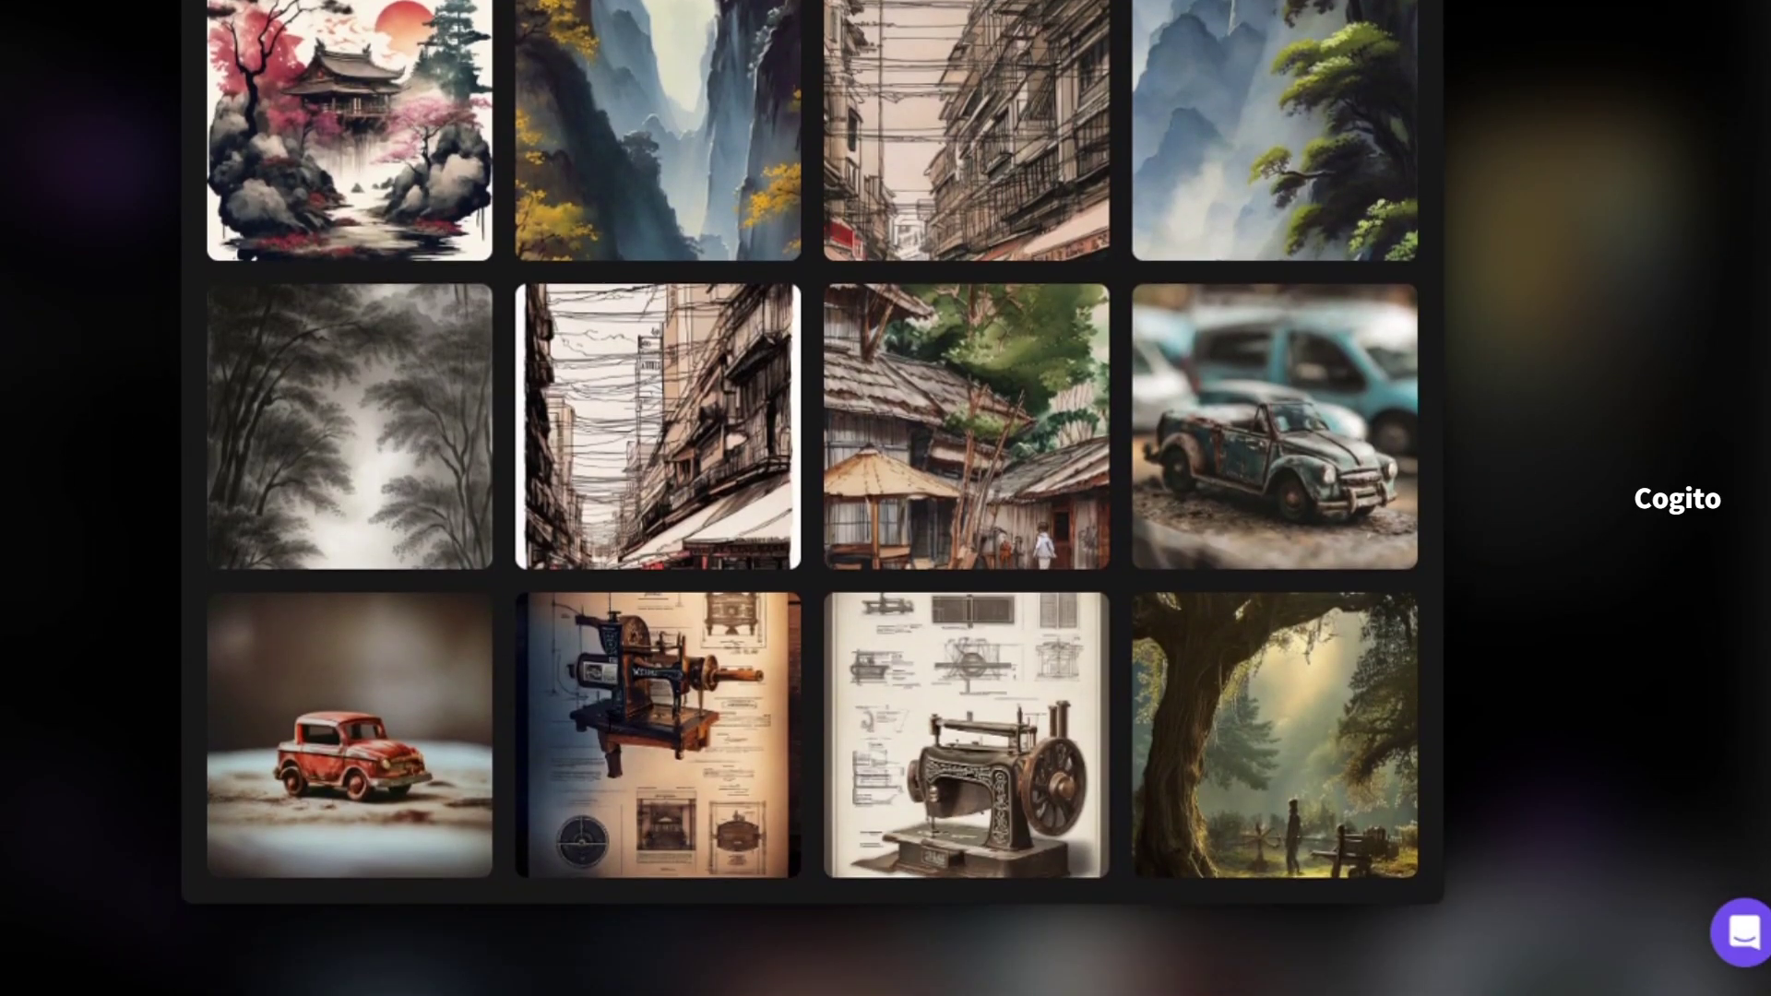
pyautogui.scroll(8, 605, 723)
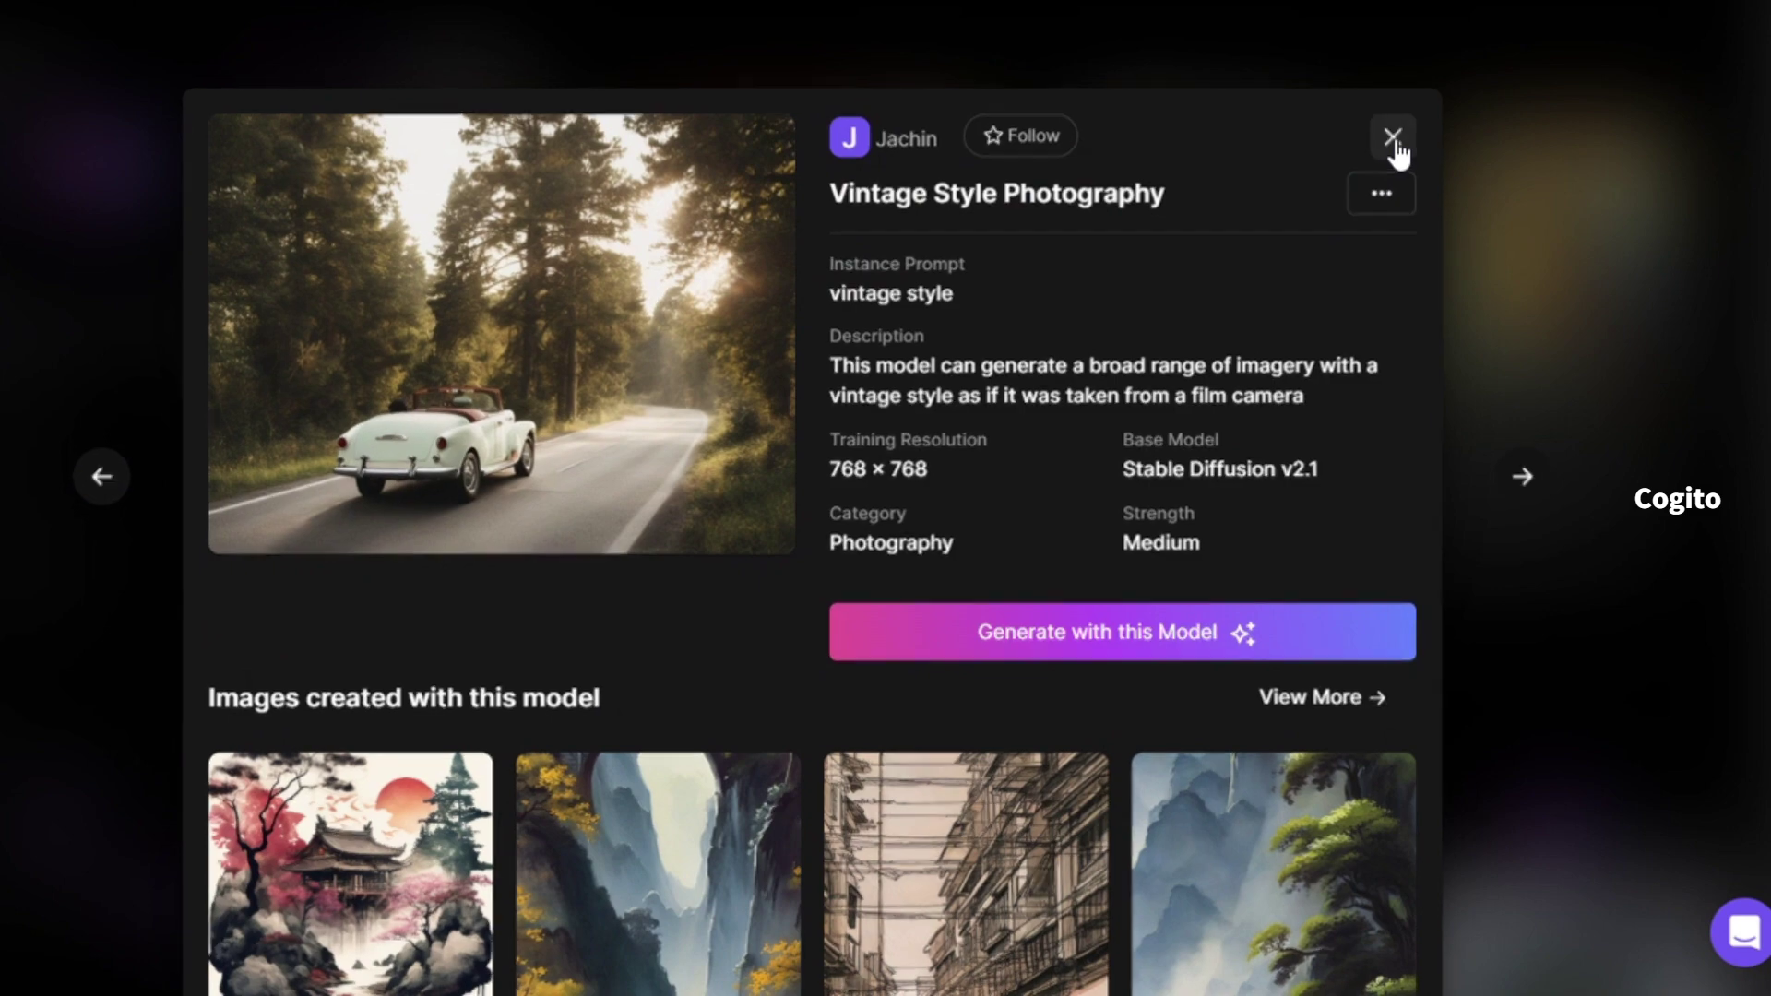
pyautogui.click(1394, 136)
pyautogui.click(1507, 230)
pyautogui.scroll(-3, 750, 524)
pyautogui.scroll(-5, 750, 524)
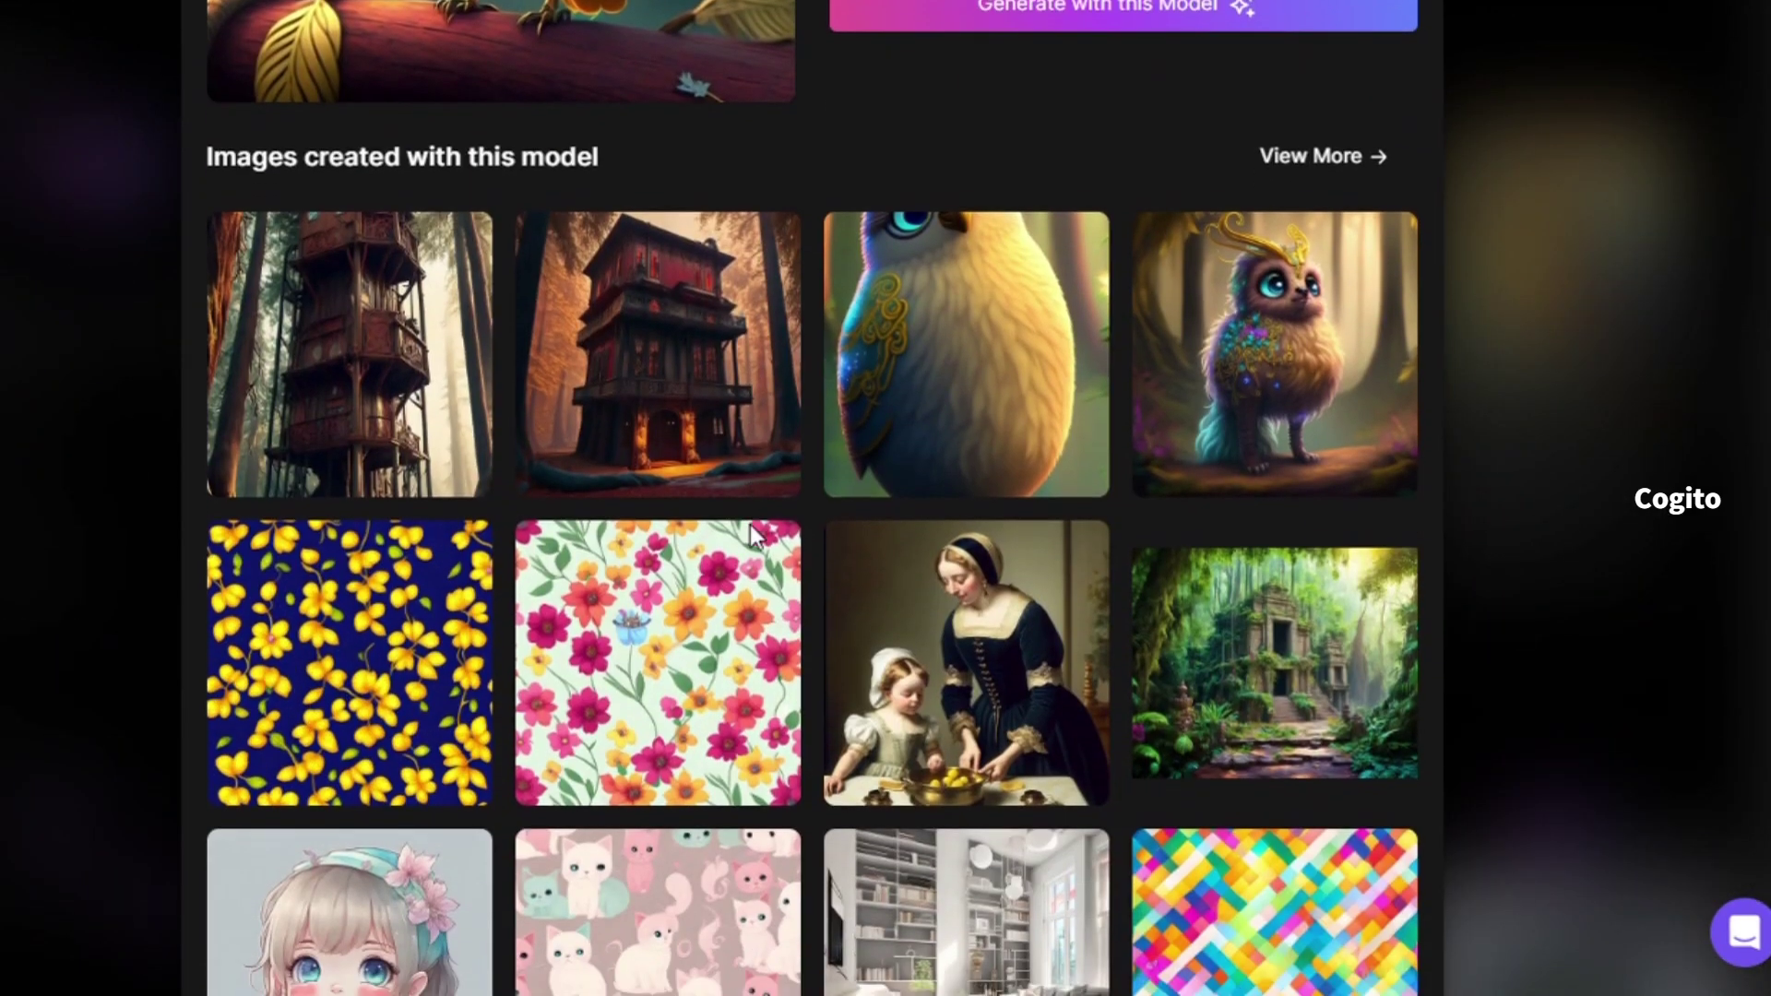
pyautogui.scroll(8, 750, 524)
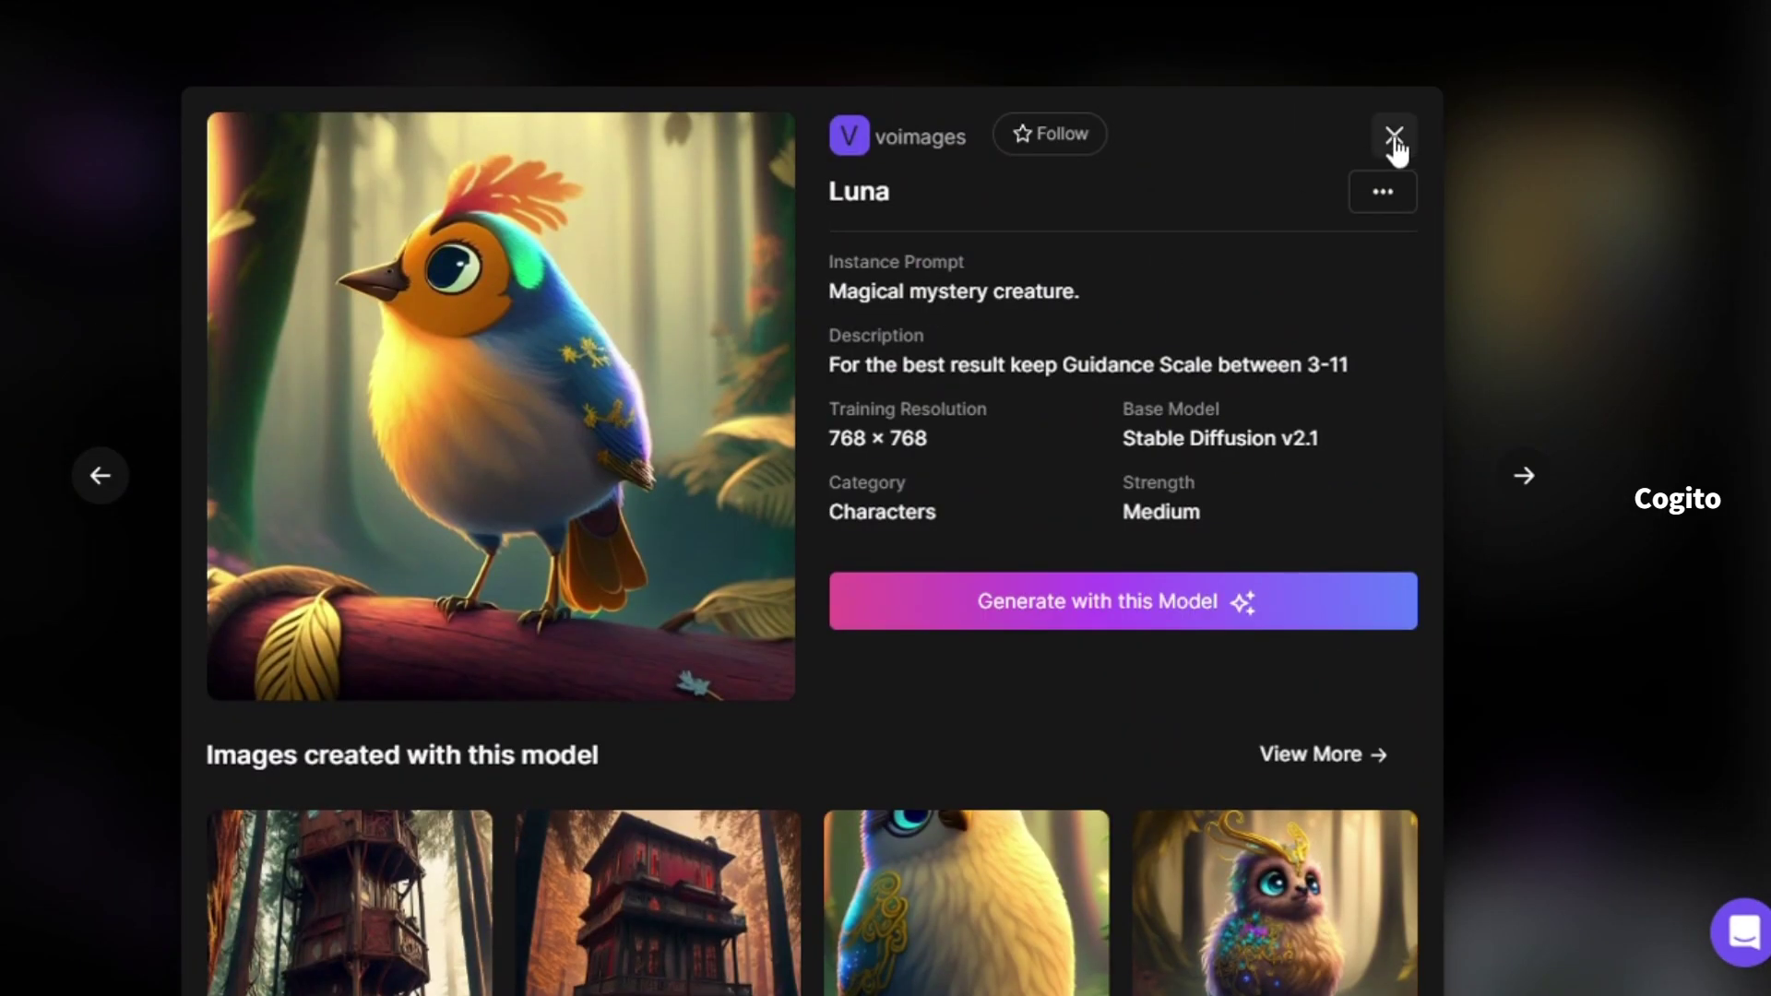
pyautogui.click(1394, 138)
pyautogui.click(1707, 340)
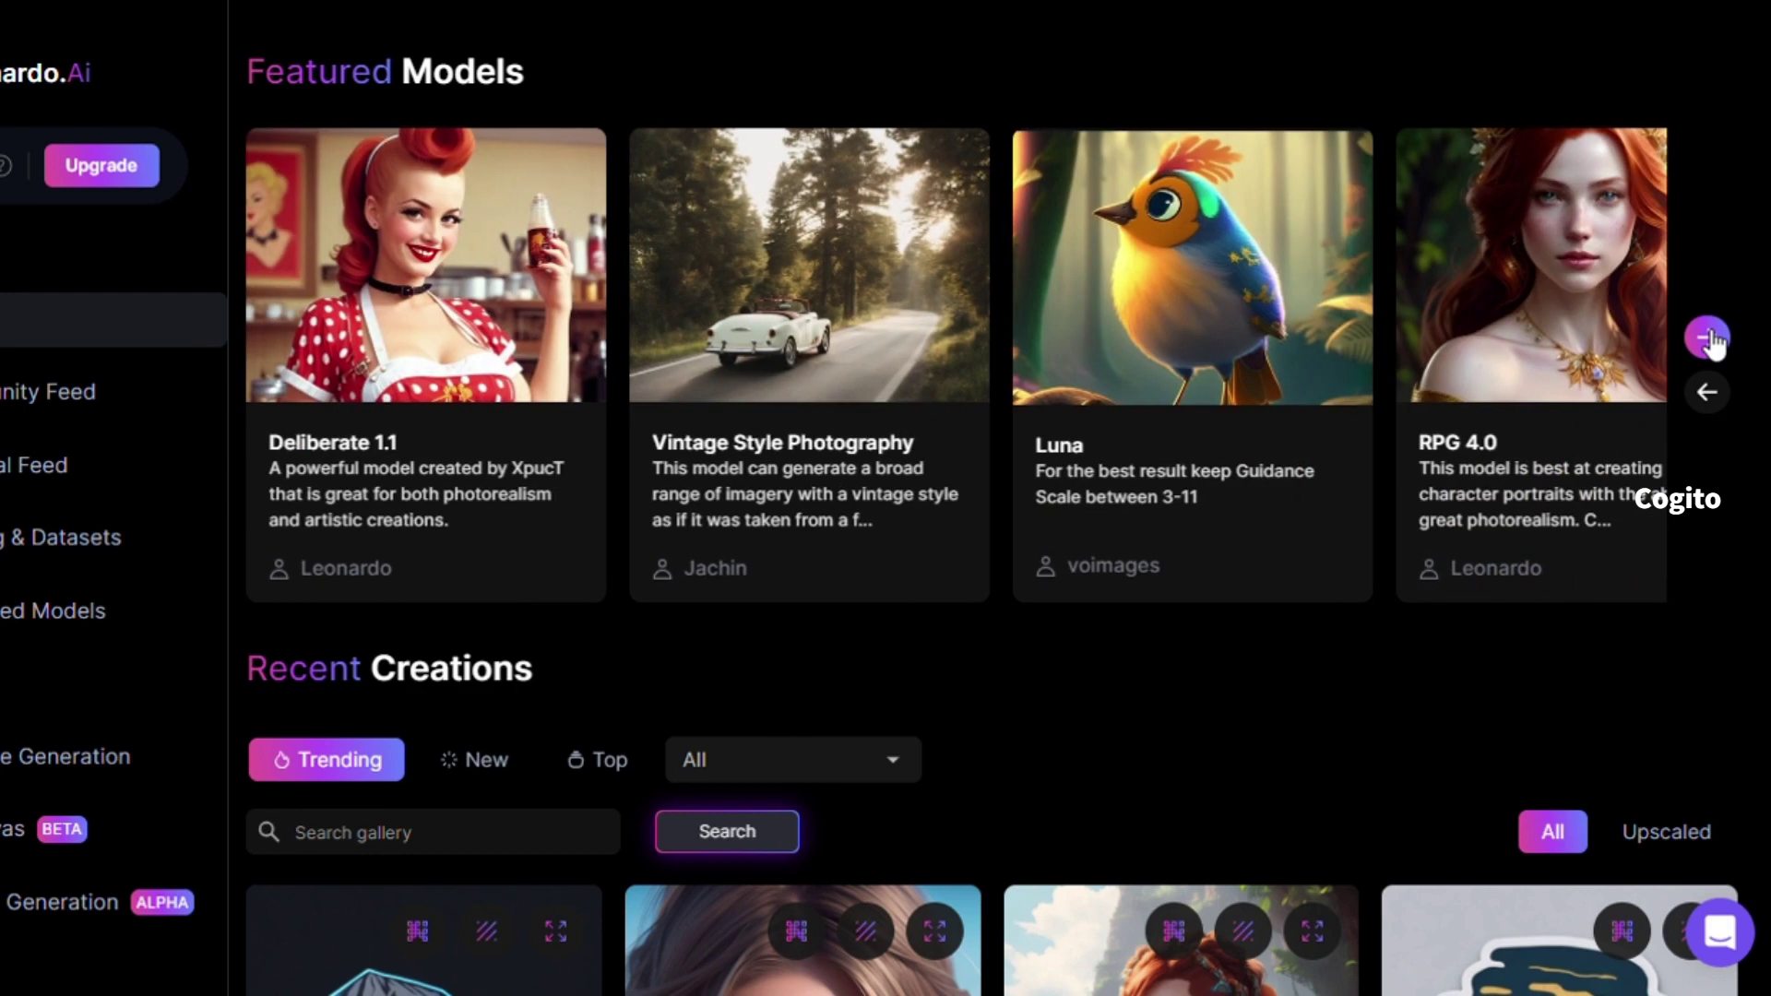
pyautogui.click(1554, 289)
pyautogui.scroll(-8, 649, 585)
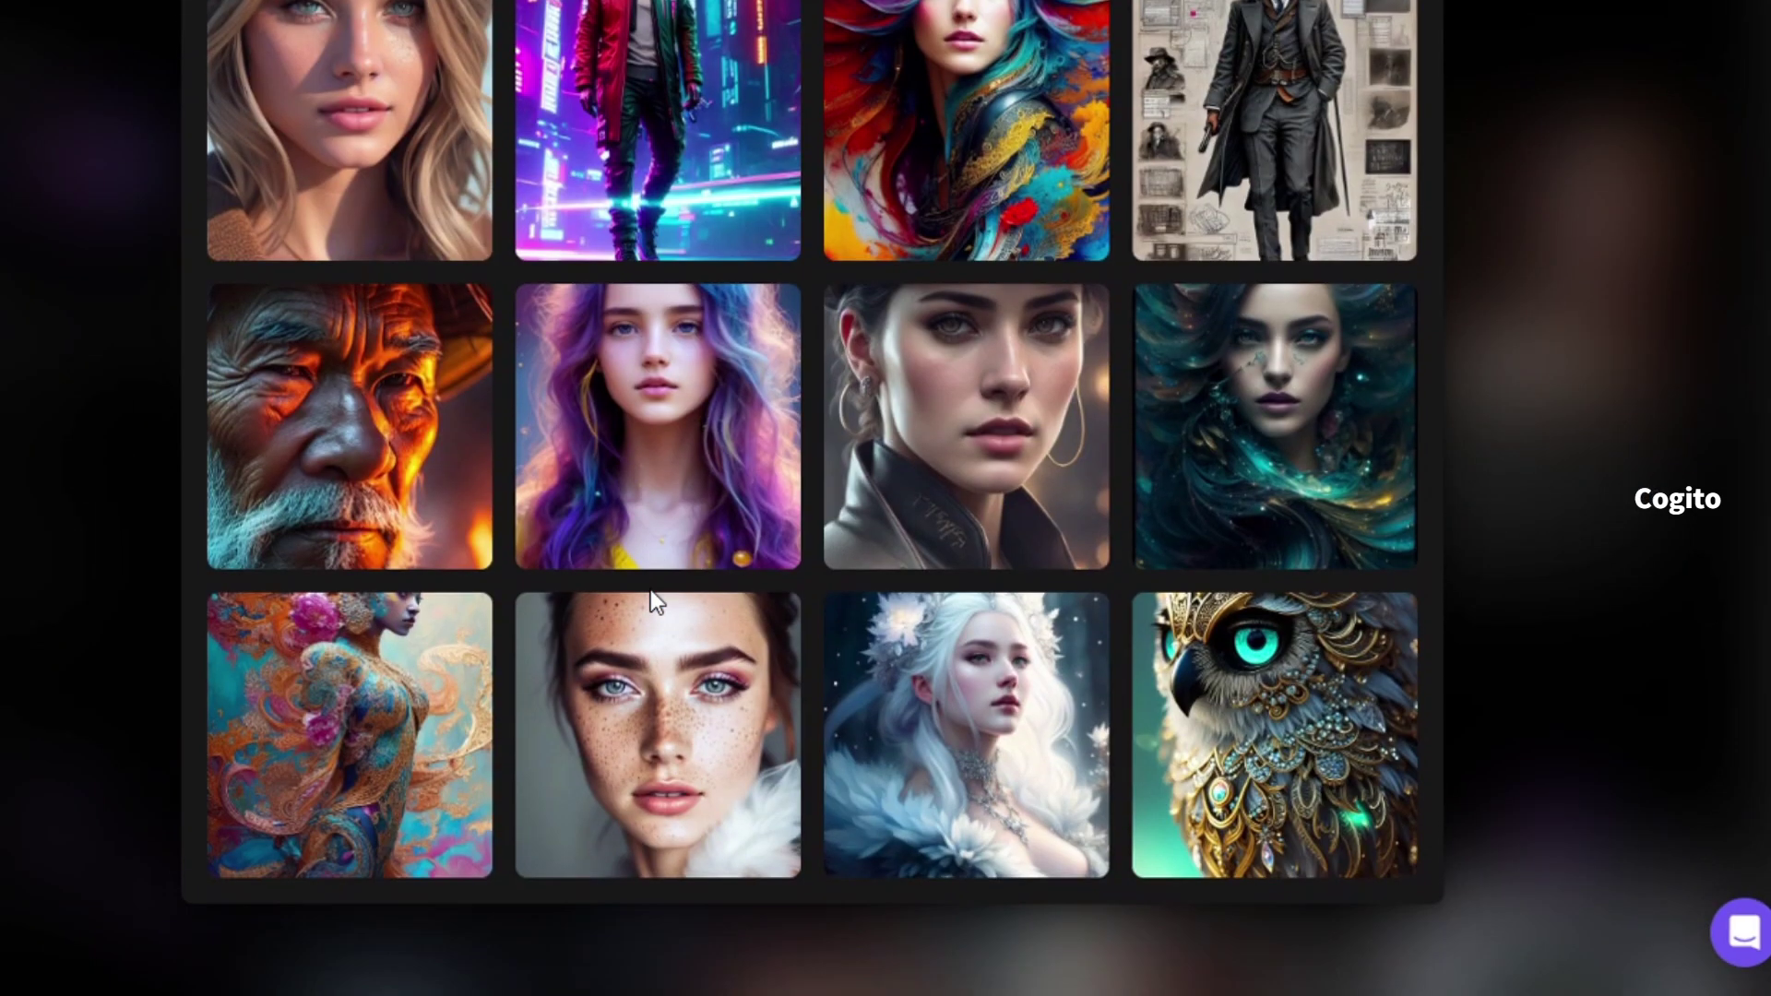
pyautogui.scroll(8, 650, 590)
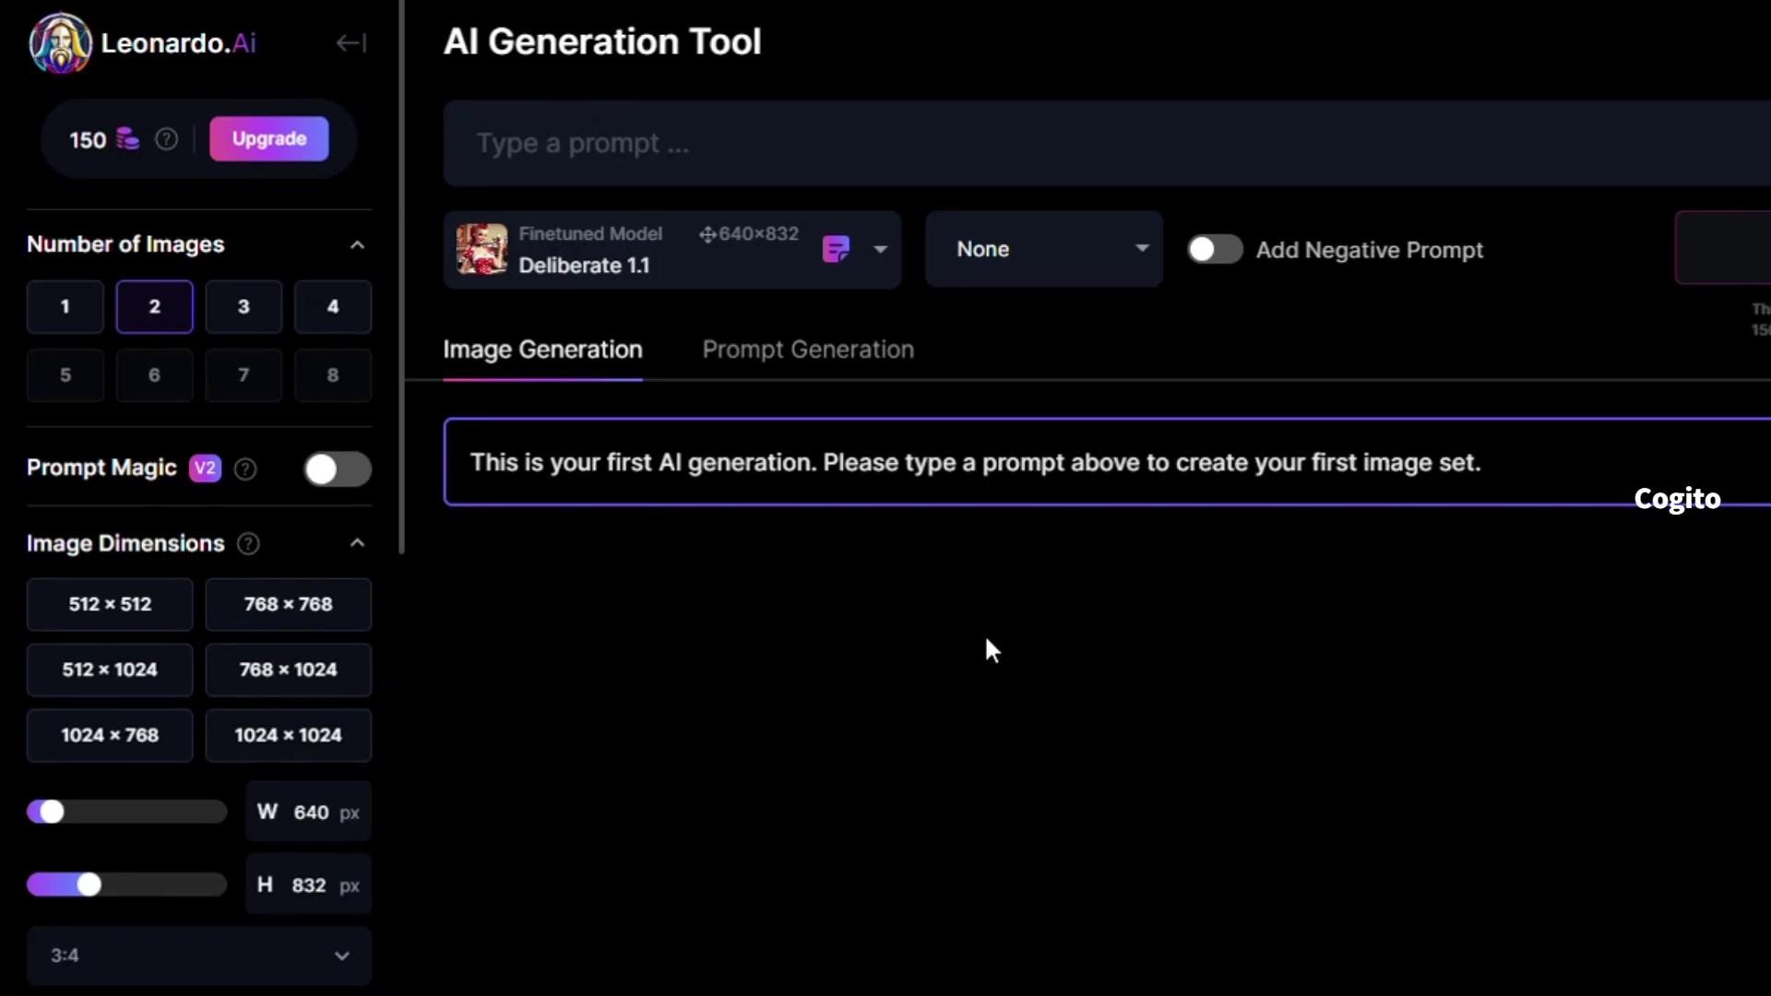
# - Type a test prompt 'I want a beautifu', then open the Deliberate 1.1 model details
pyautogui.click(743, 178)
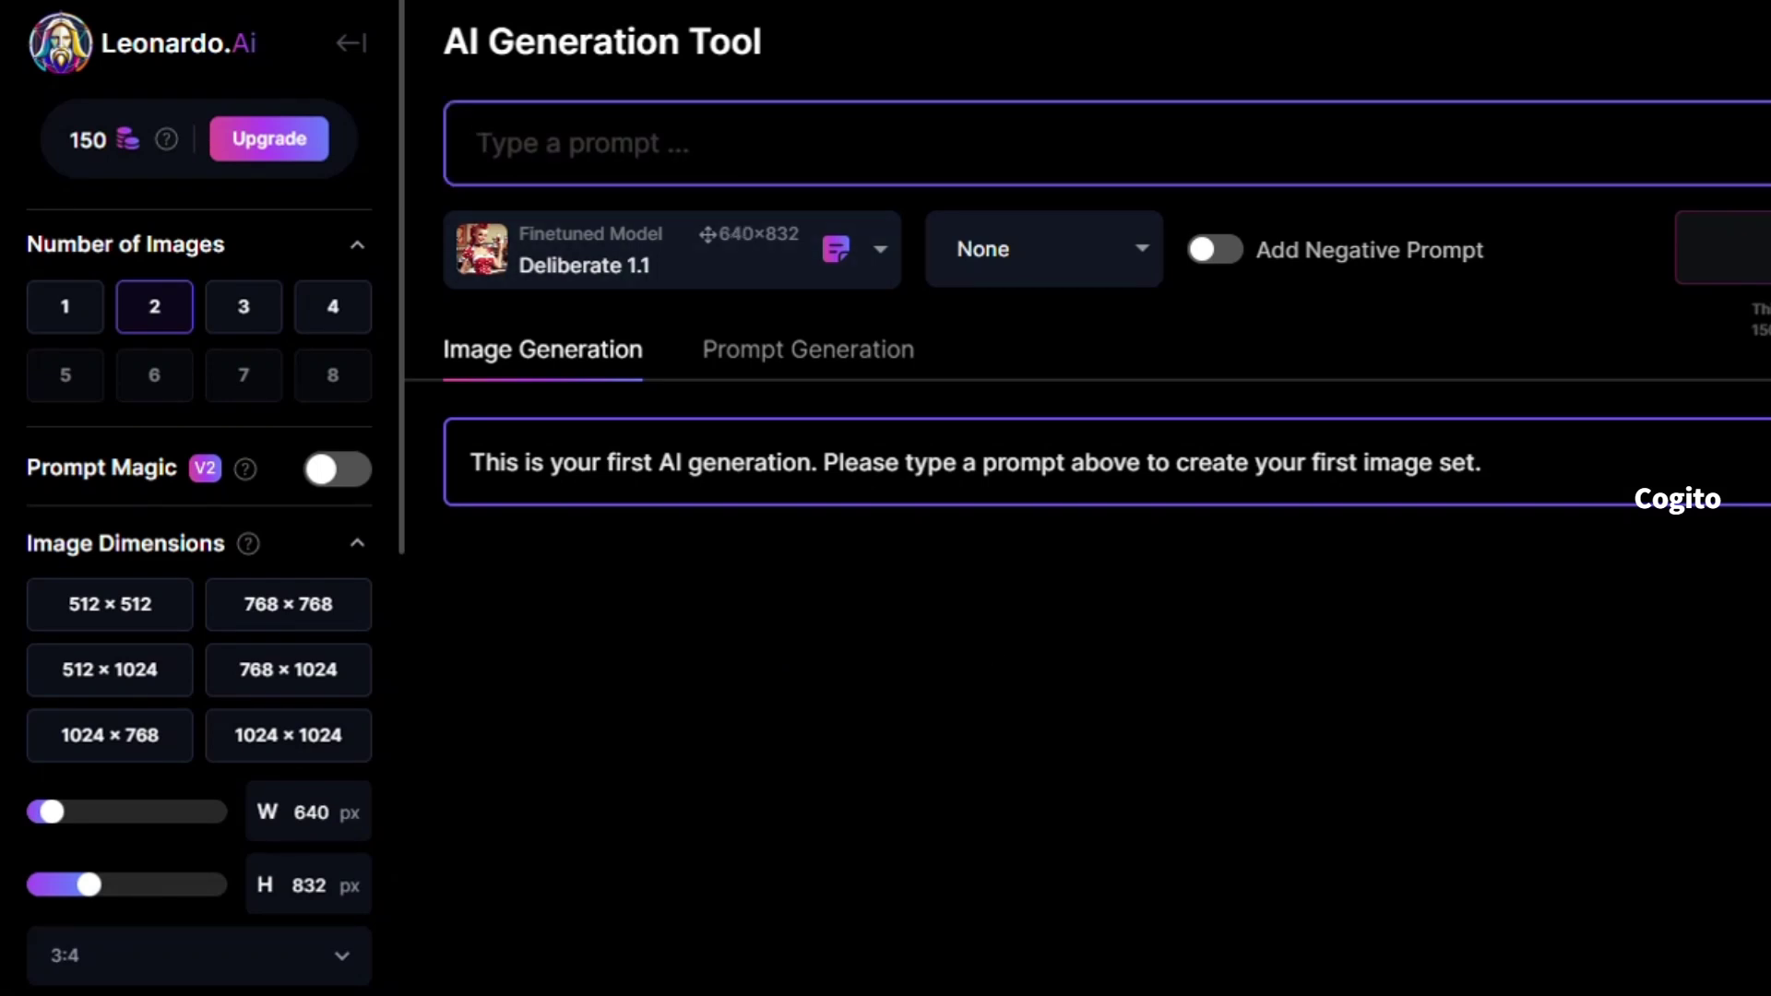
pyautogui.write('I want a beautiful hills with lot of birds')
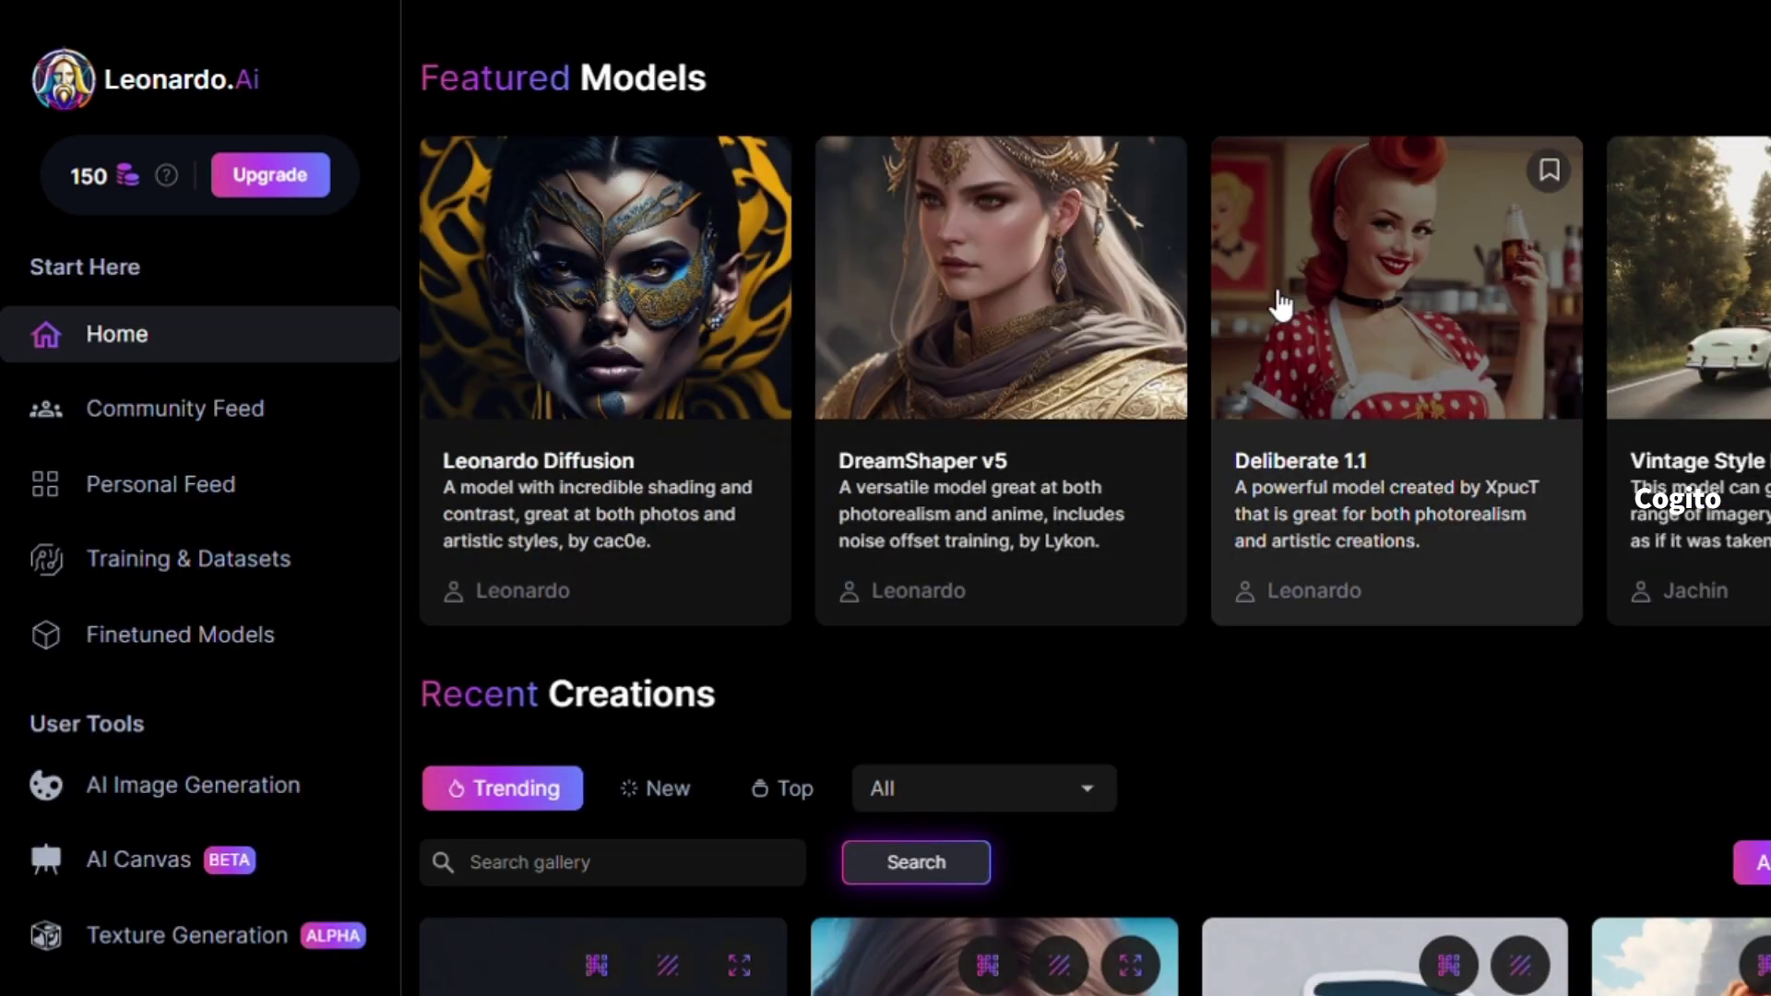
pyautogui.click(1273, 304)
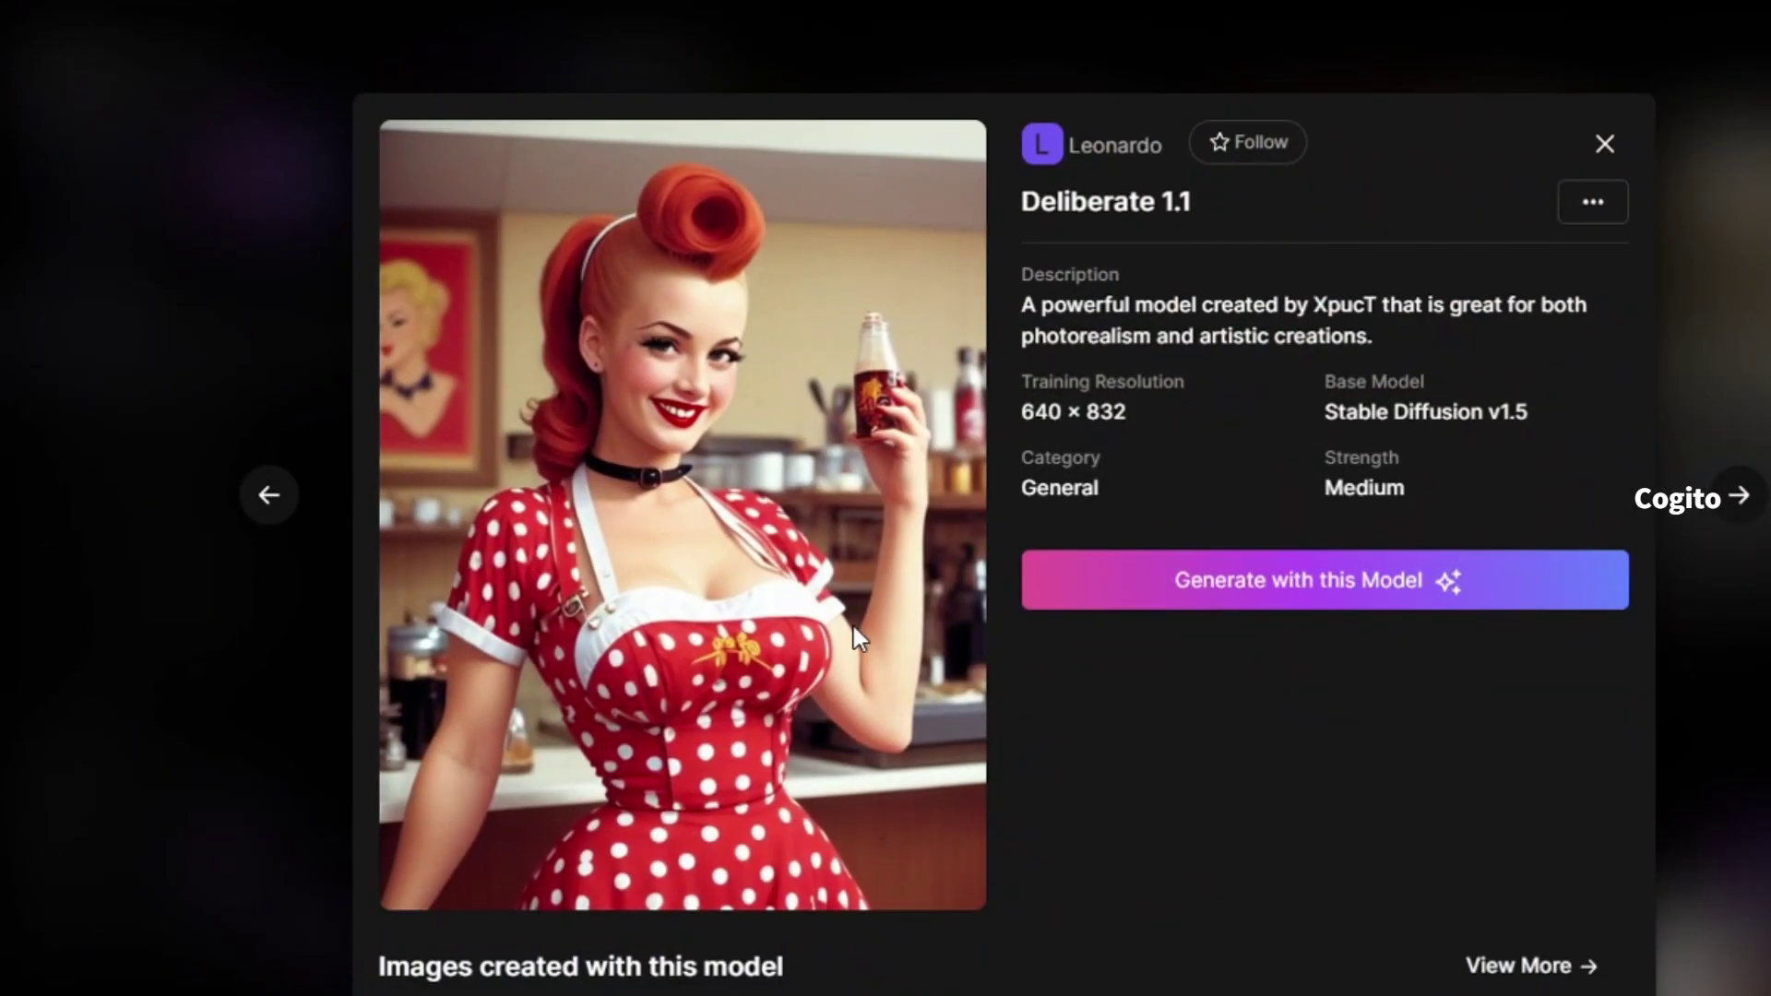
# - Copy the first Deliberate 1.1 example image's barbarian-woman prompt into the prompt box
pyautogui.scroll(-6, 852, 624)
pyautogui.click(506, 620)
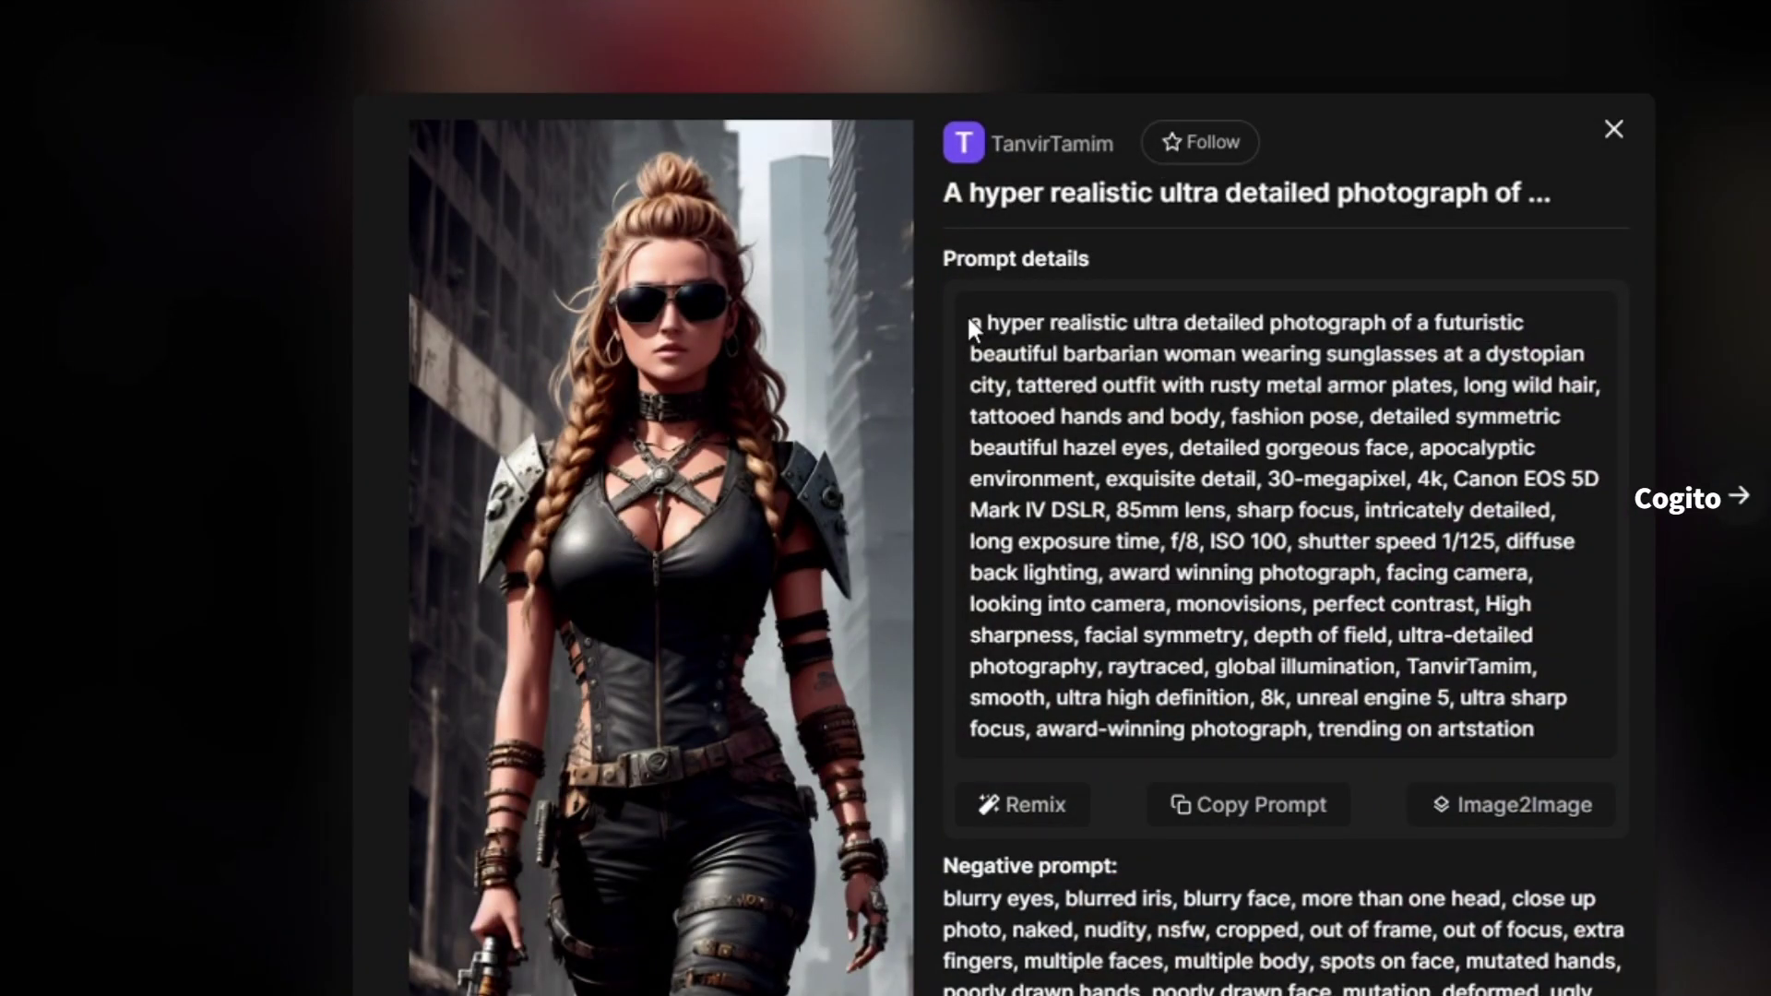
pyautogui.moveTo(969, 323); pyautogui.dragTo(1542, 738)
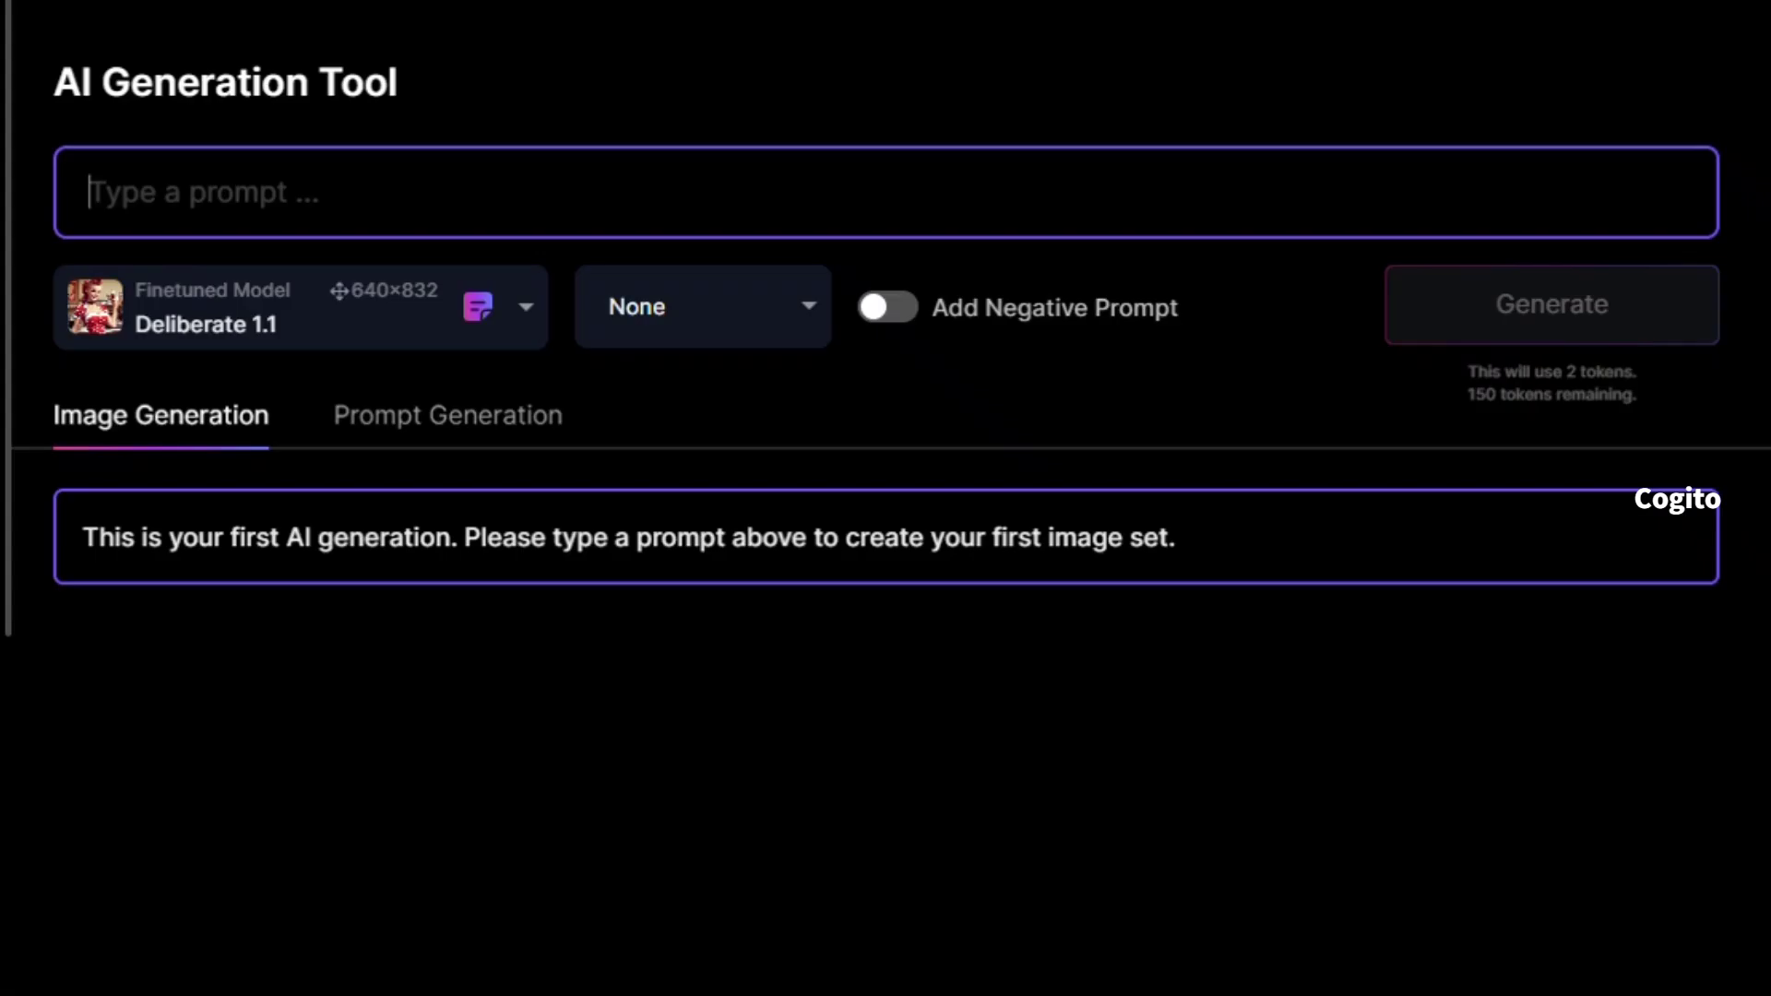
pyautogui.write('a hyper realistic ultra detailed photograph of a futuristic beautiful barbarian woman wearing sunglasses at a dystopian city, tattered outfit with rusty metal armor plates, long wild hair, tattooed hands and body, fashion pose, detailed symmetric beautiful hazel eyes, detailed gorgeous face, apocalyptic environment, exquisite detail, 30-megapixel, 4k, Canon EOS 5D Mark IV DSLR, 85mm lens, sharp focus, intricately detailed, long exposure time, f/8, ISO 100, shutter speed 1/125, diffuse back lighting, award winning photograph, facing camera, looking into camera, monovisions, perfect contrast, High sharpness, facial symmetry, depth of field, ultra-detailed photography, raytraced, global illumination, TanvirTamim, smooth, ultra high definition, 8k, unreal engine 5, ultra sharp focus, award-winning photograph, trending on artstation')
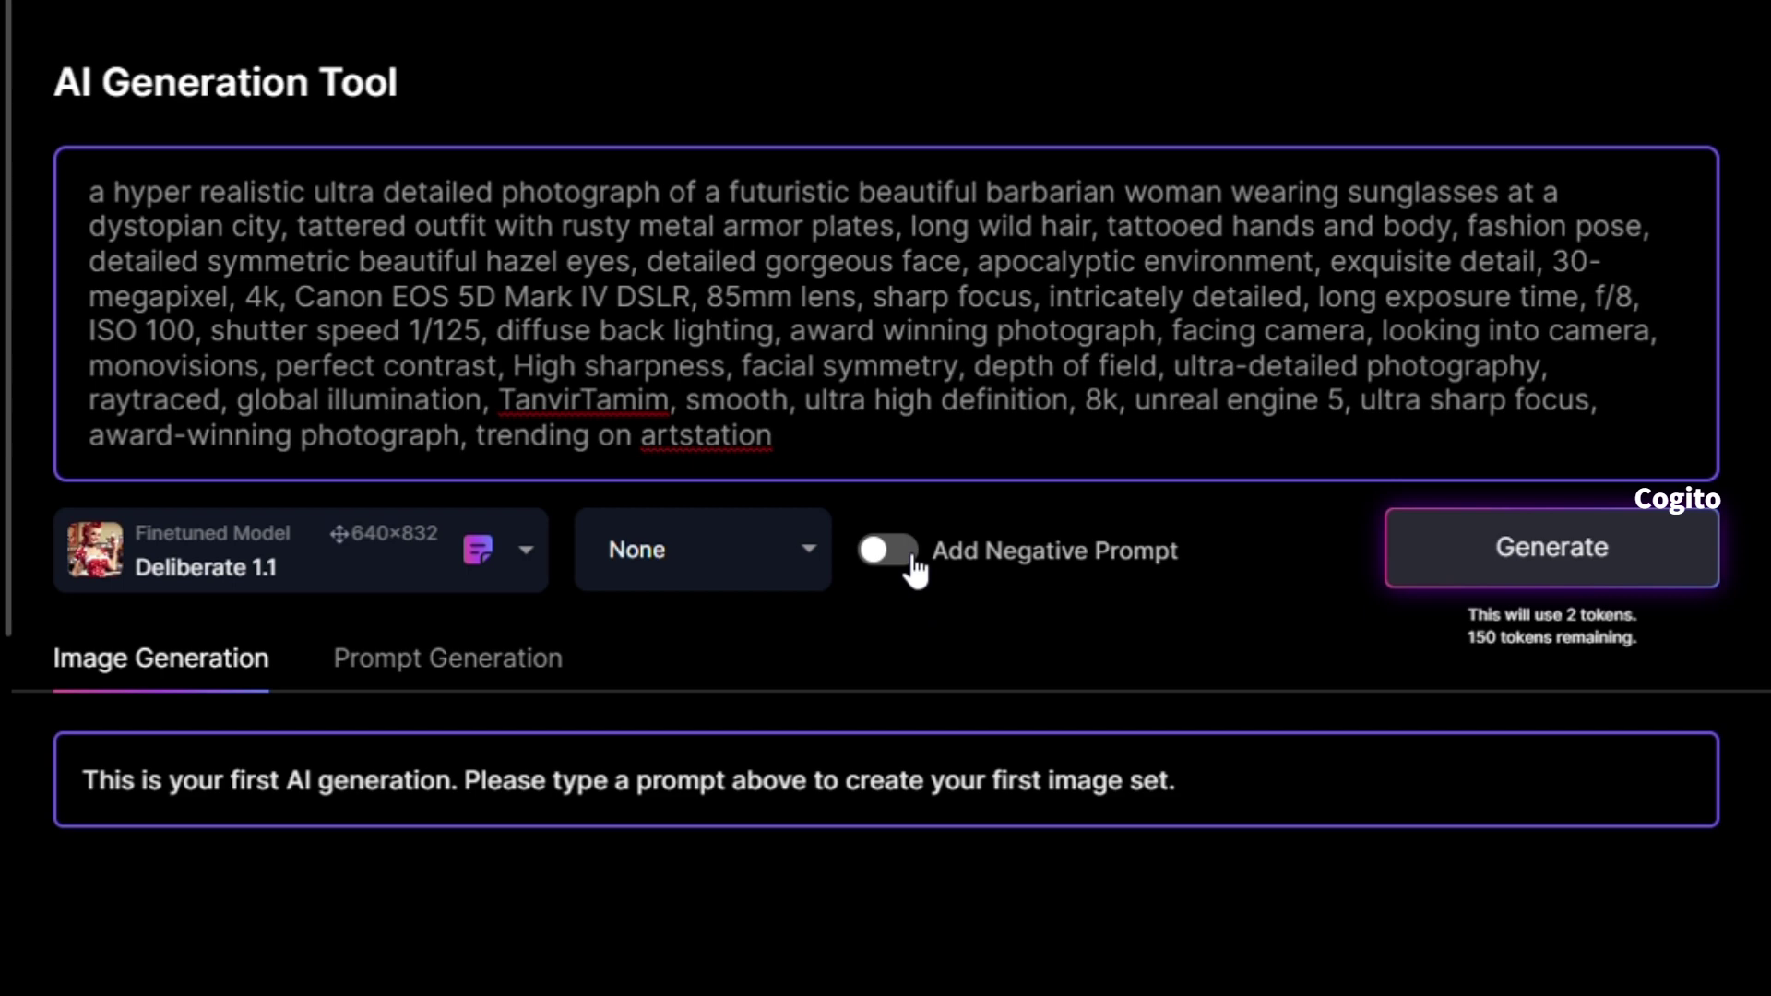
# - Check the style presets keeping None, and switch on Add Negative Prompt
pyautogui.click(829, 561)
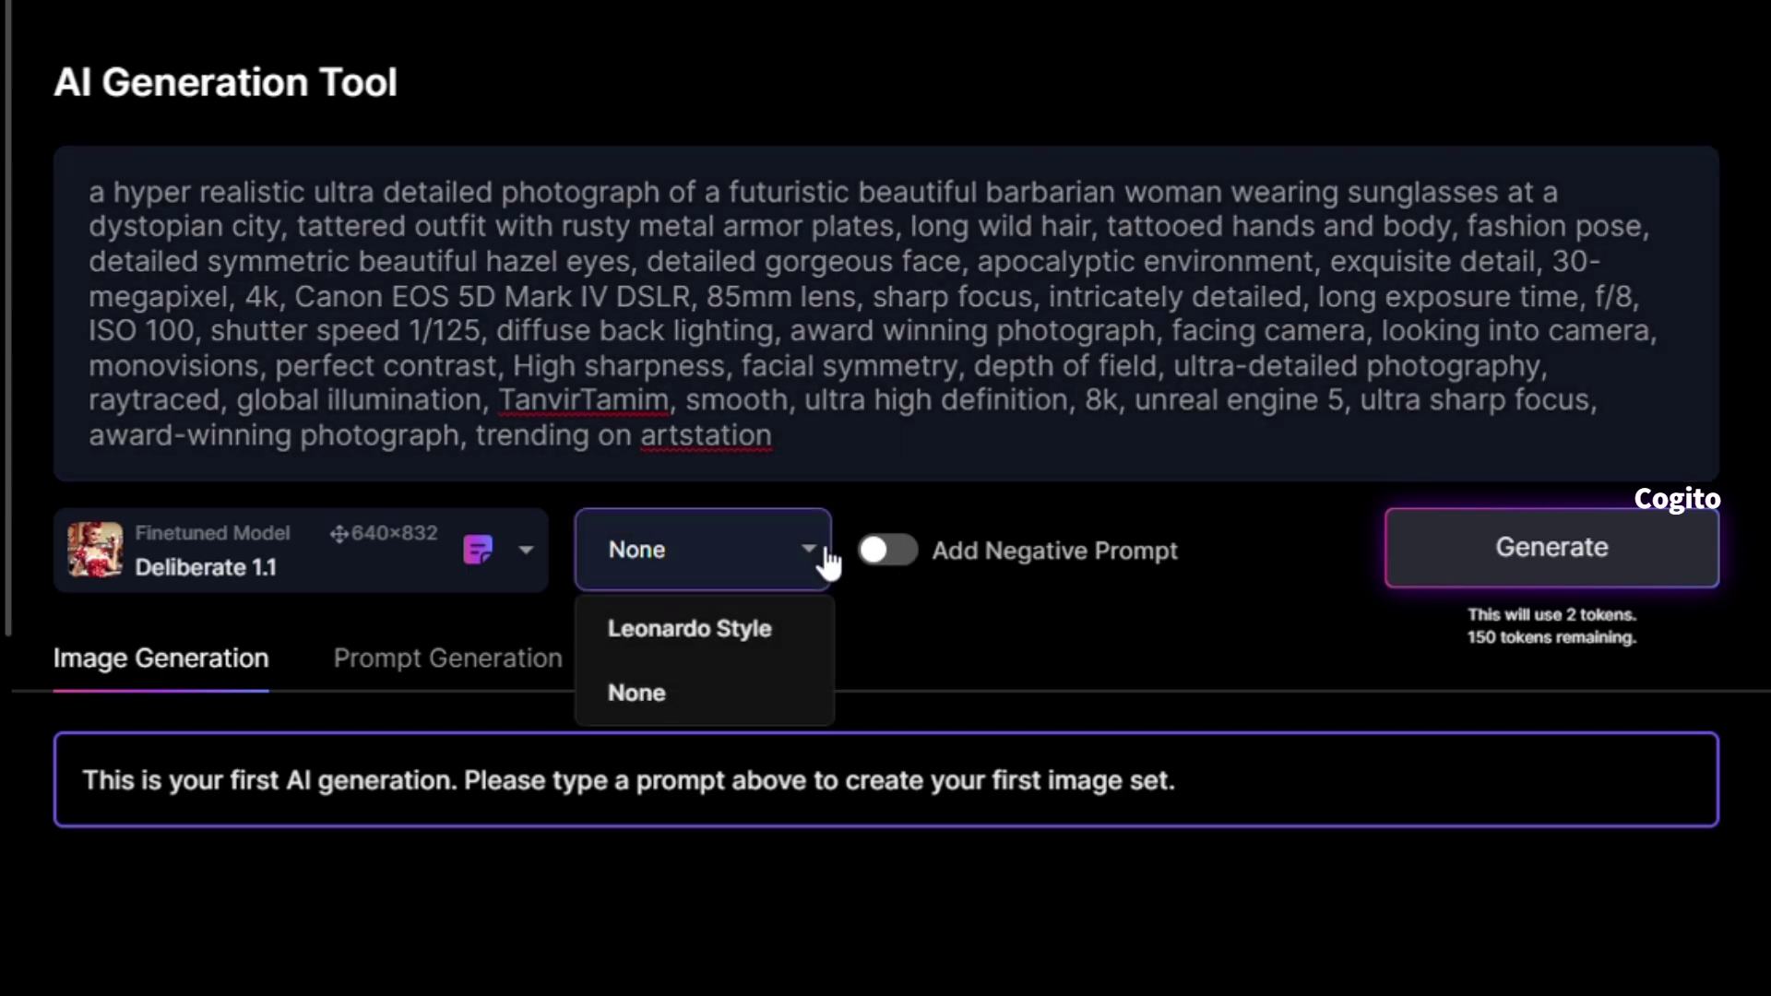
pyautogui.click(828, 559)
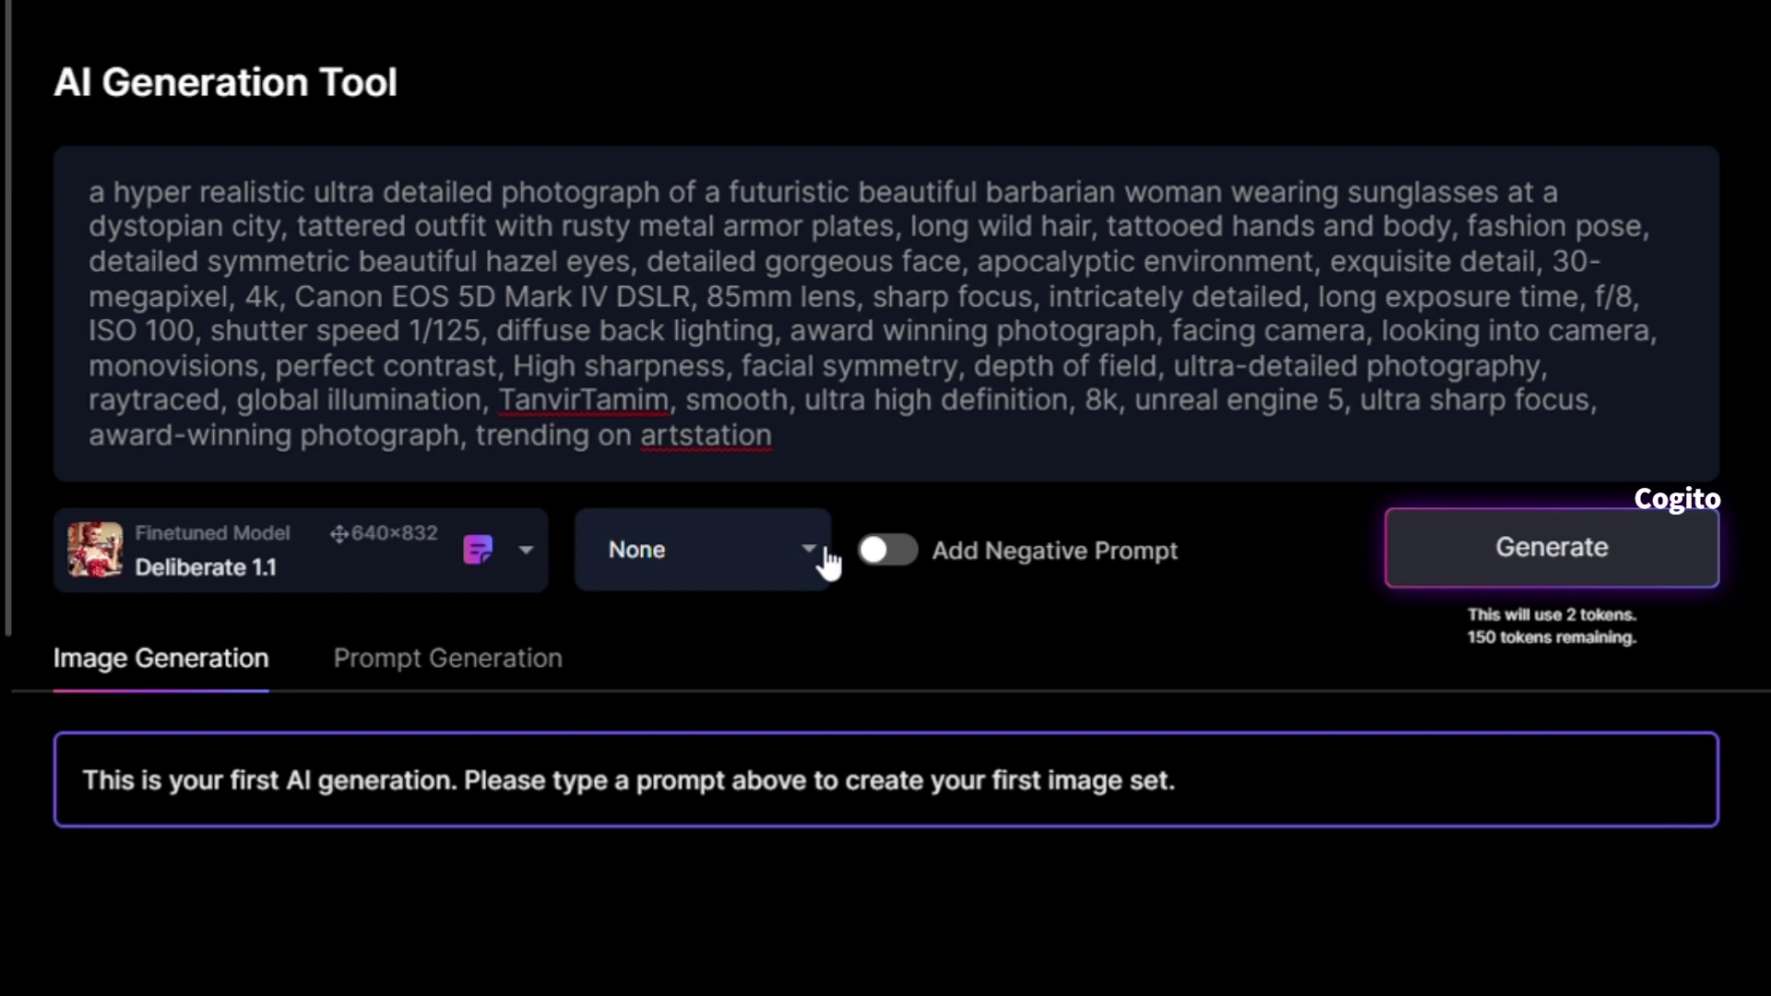
pyautogui.click(887, 553)
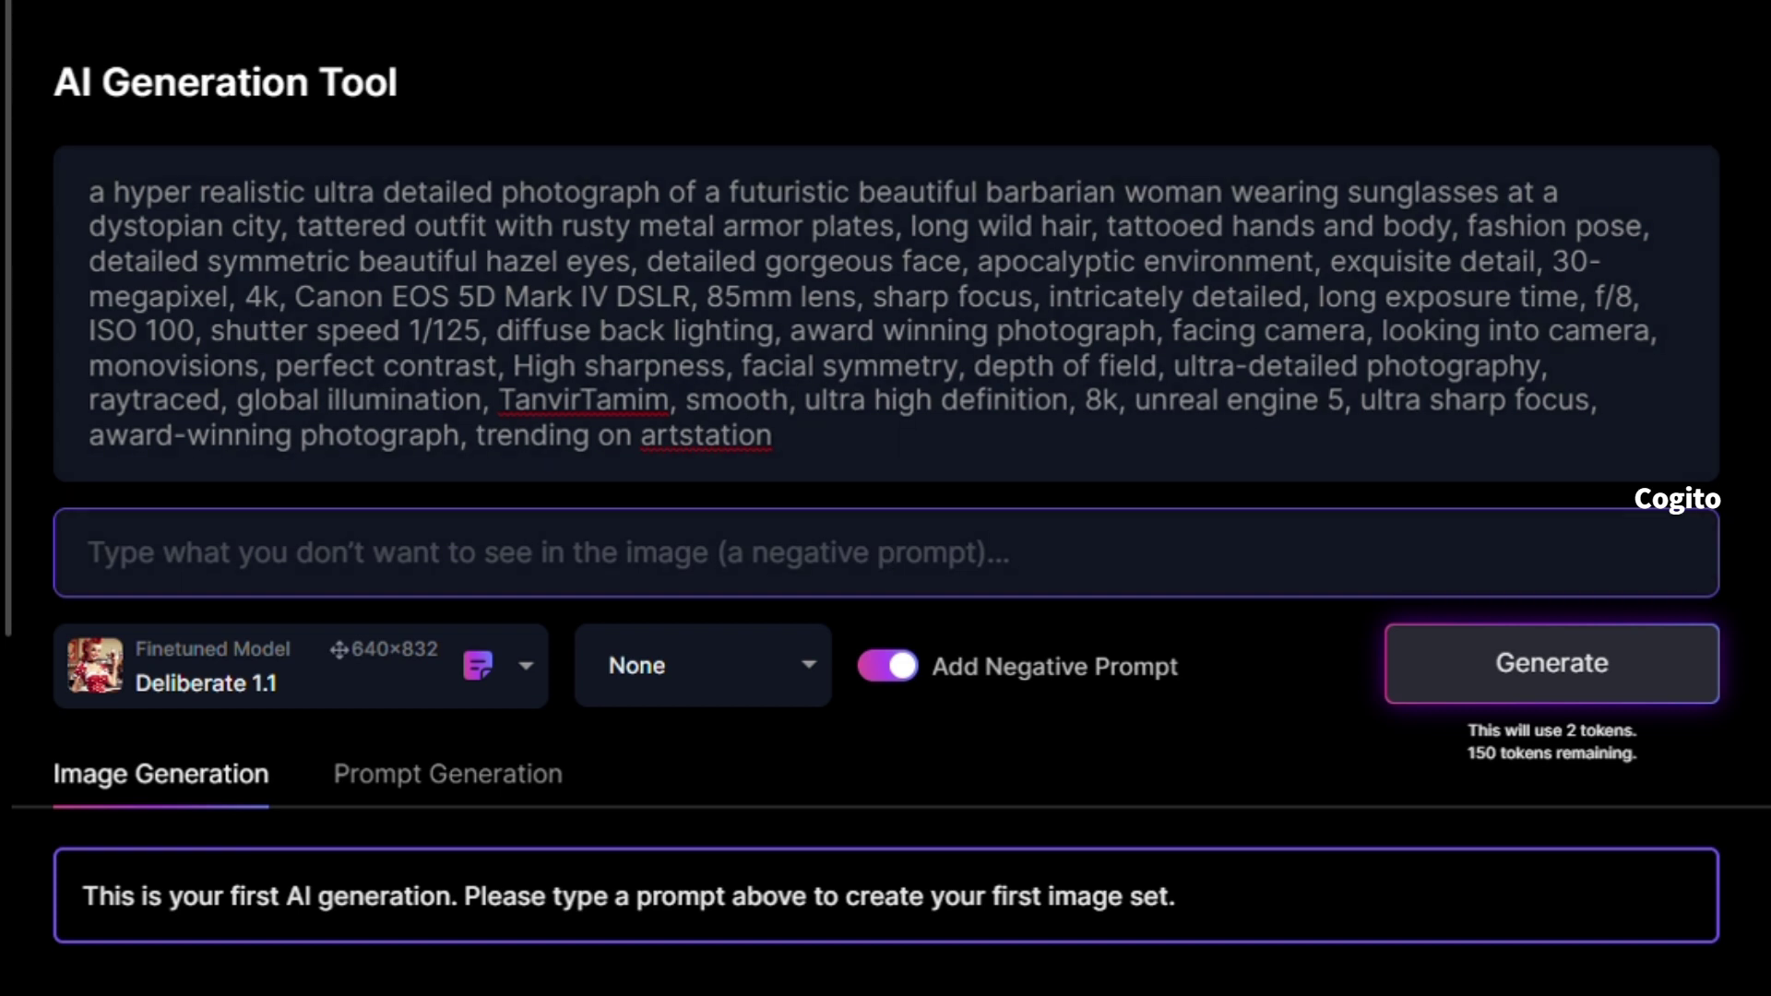
# - Paste the community negative prompt and generate the barbarian woman image
pyautogui.write('blurry eyes, blurred iris, blurry face, more than one head, close up photo, naked, nudity, nsfw, cropped, out of frame, out of focus, extra fingers, multiple faces, multiple body, spots on face, mutated hands, poorly drawn hands, poorly drawn face, mutation, deformed, ugly, blurry, bad anatomy, bad proportions, extra limbs, cloned face, disfigured, out of frame, ugly, extra limbs, bad anatomy, gross proportions, malformed limbs, missing arms, missing legs, extra arms, extra legs, mutated hands, fused fingers, too many fingers, long neck')
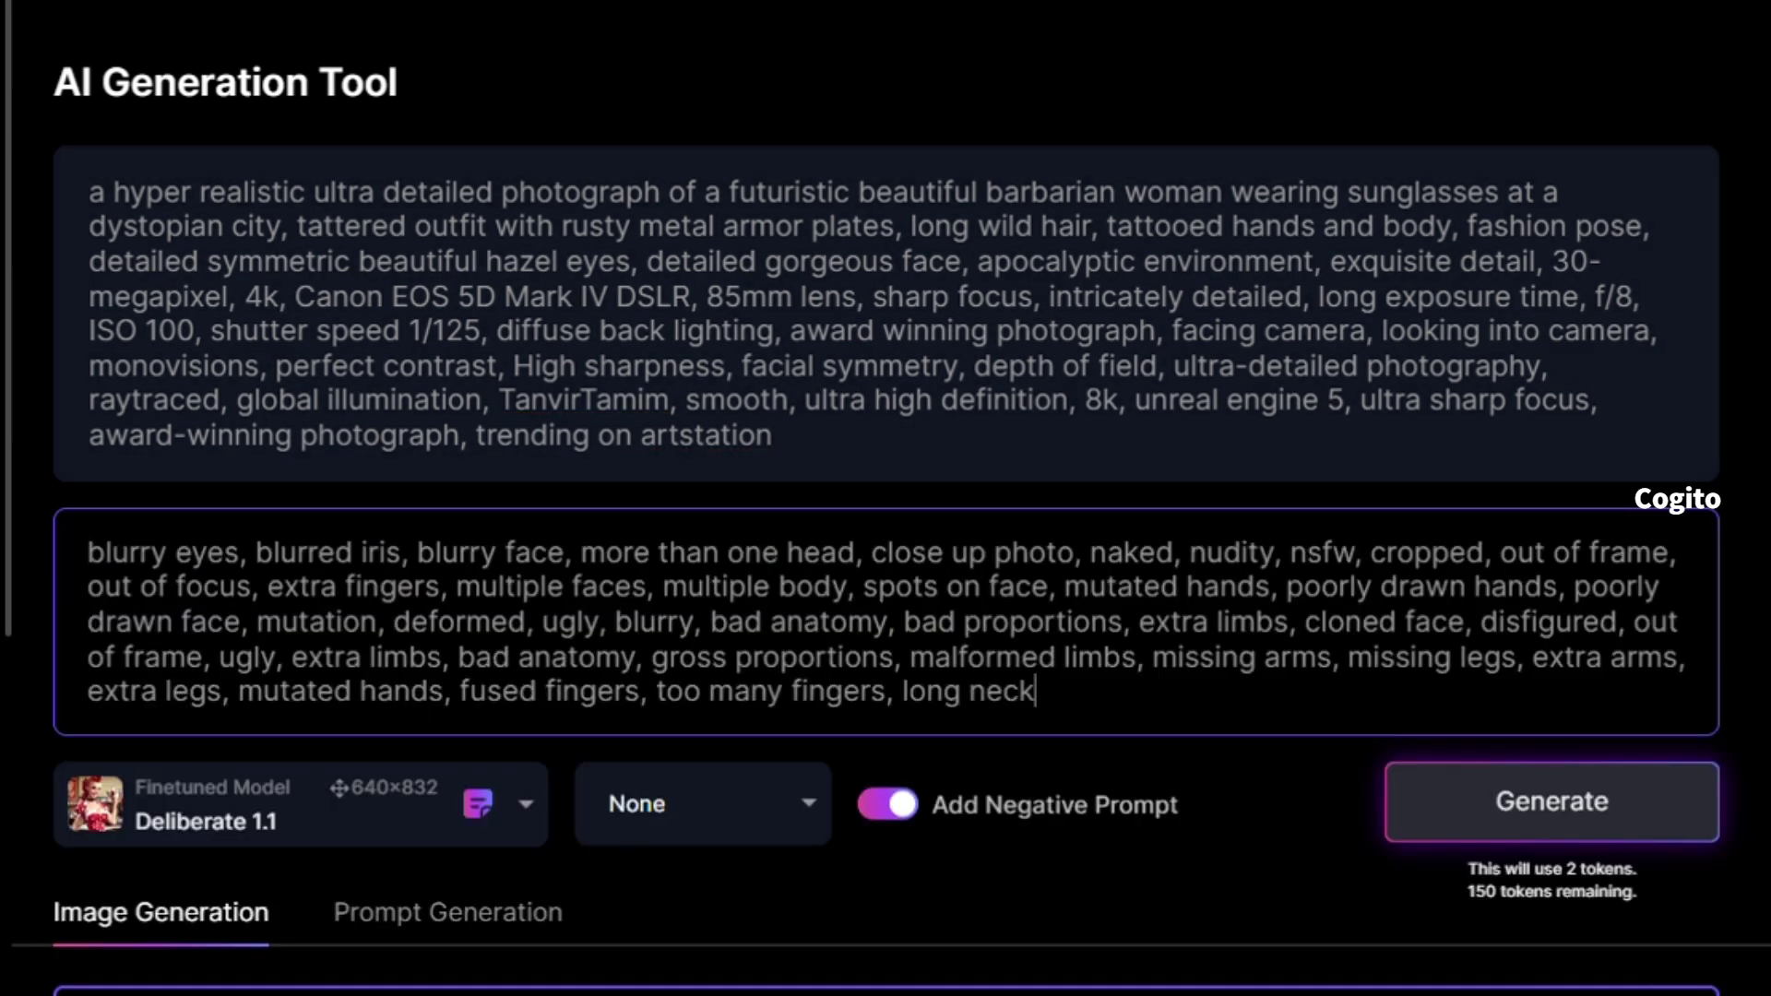
pyautogui.click(1444, 830)
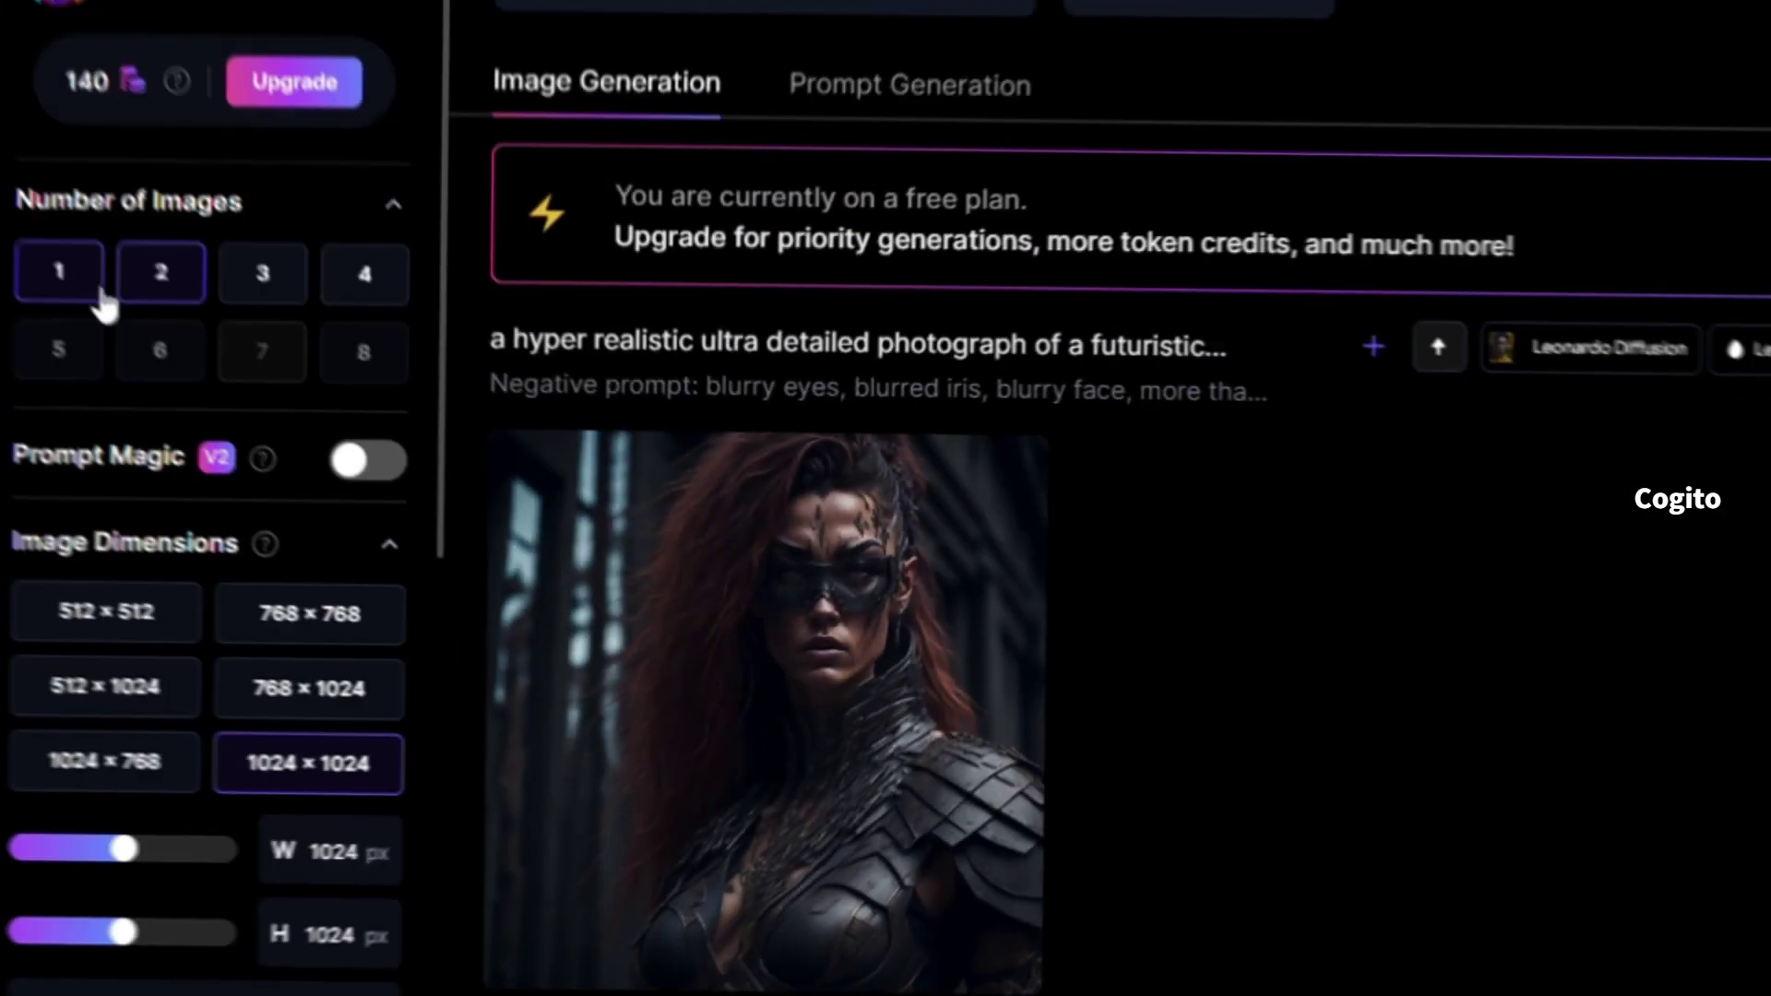
# - Set Number of Images to 2 and scroll down the generation settings panel
pyautogui.click(191, 293)
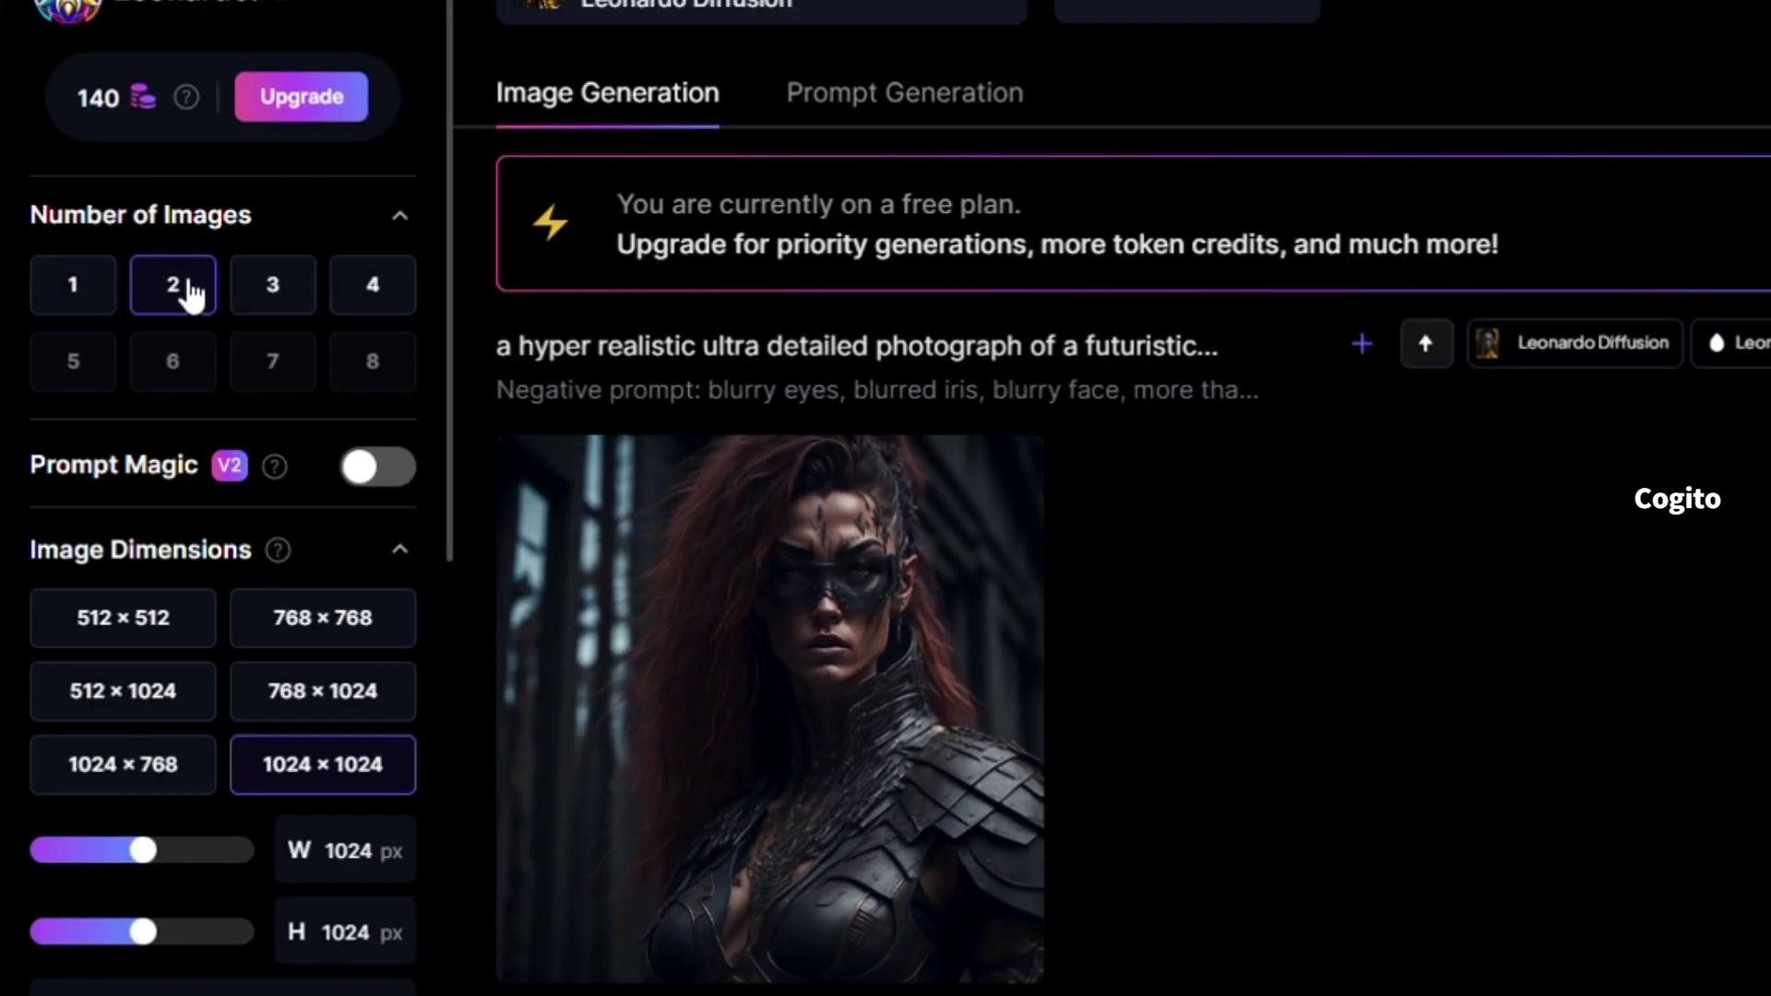
pyautogui.click(261, 286)
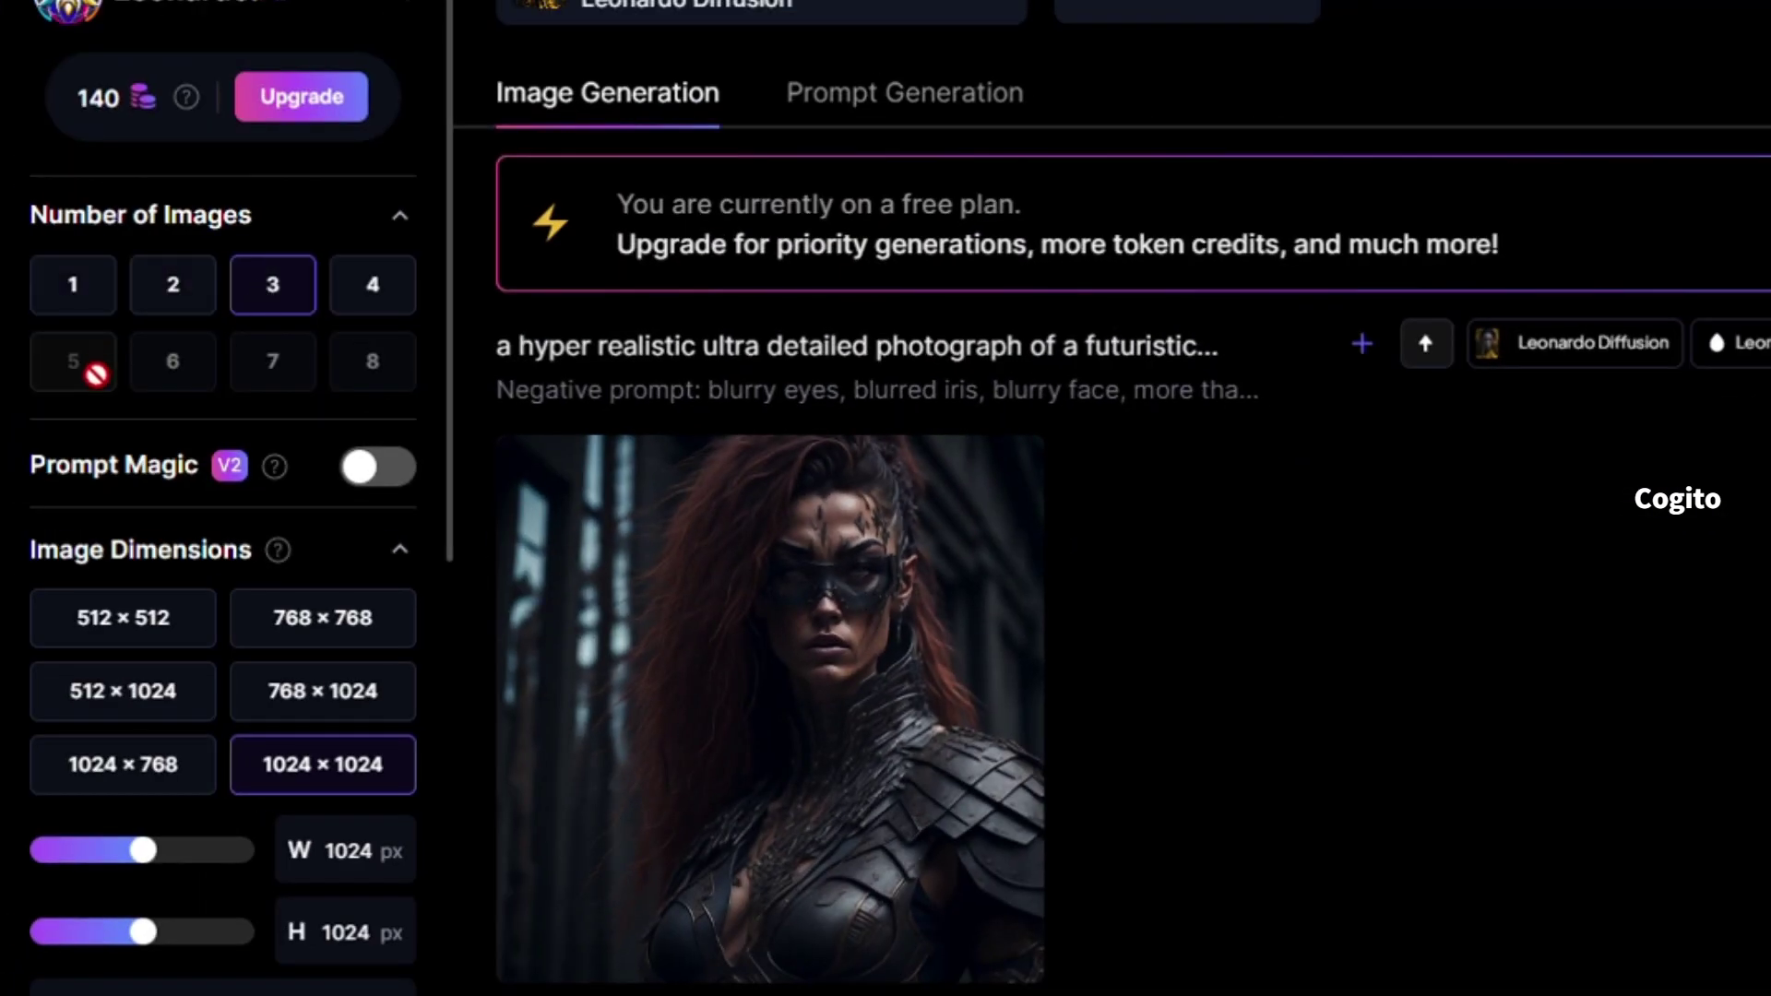
pyautogui.click(174, 297)
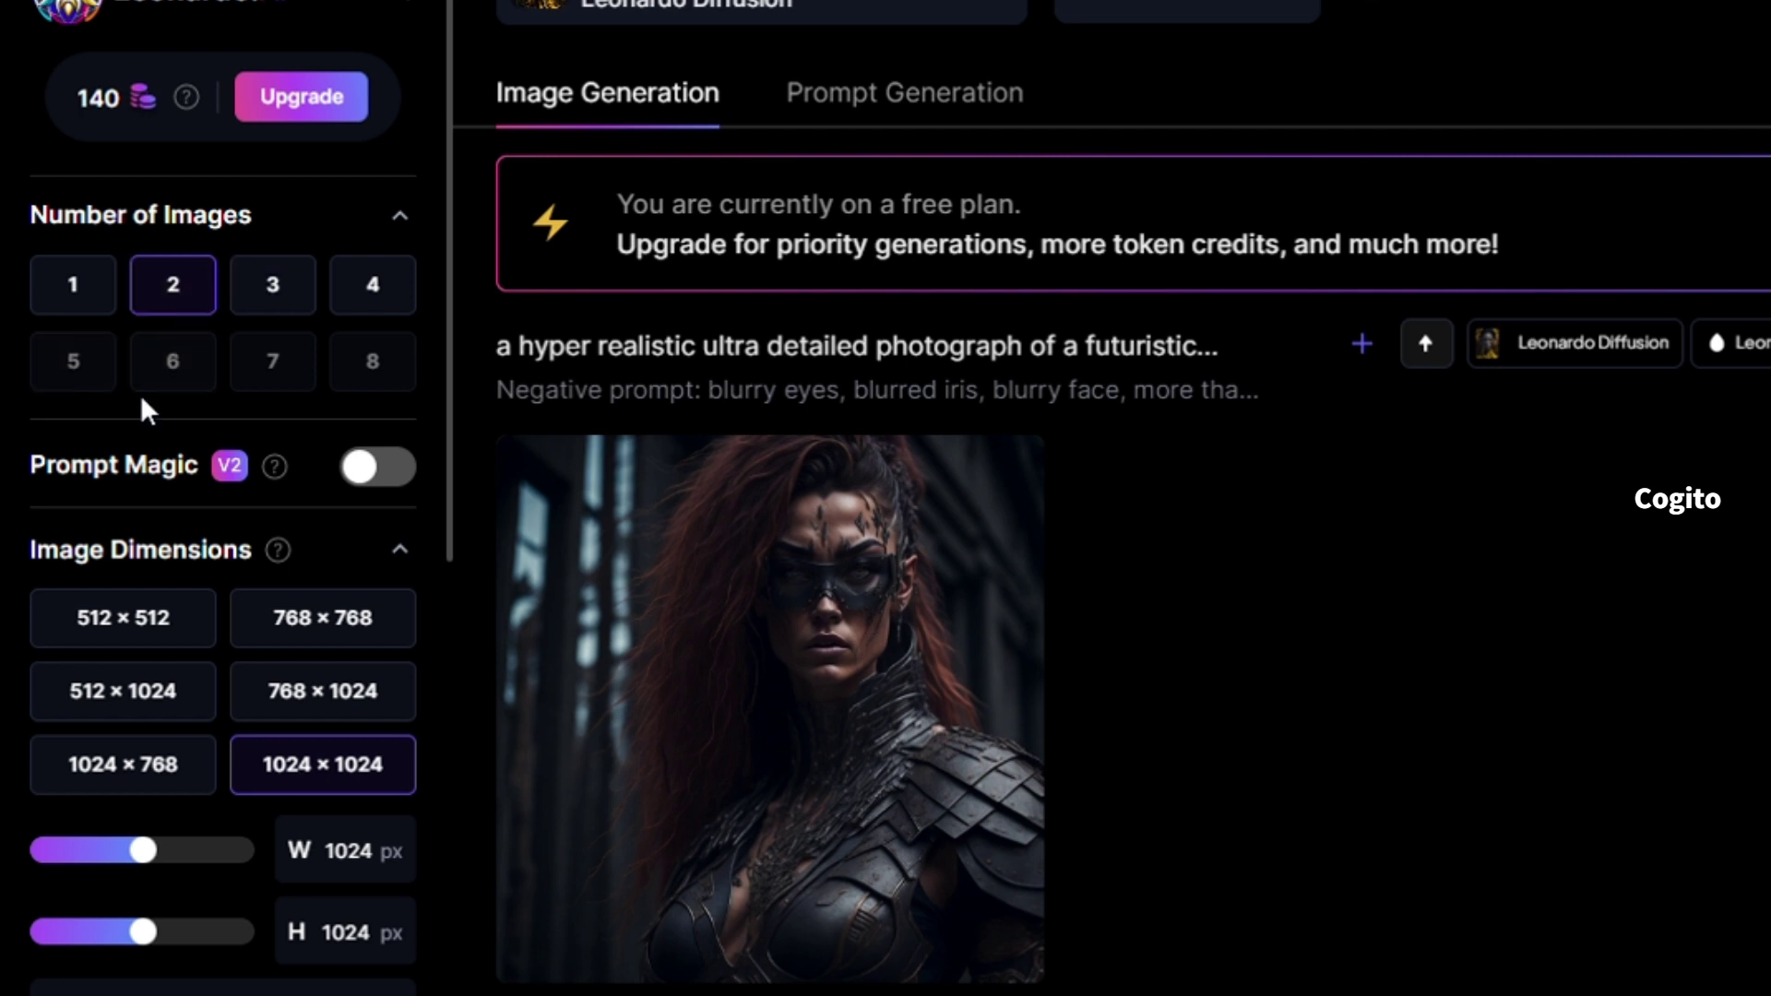
pyautogui.scroll(-2, 142, 403)
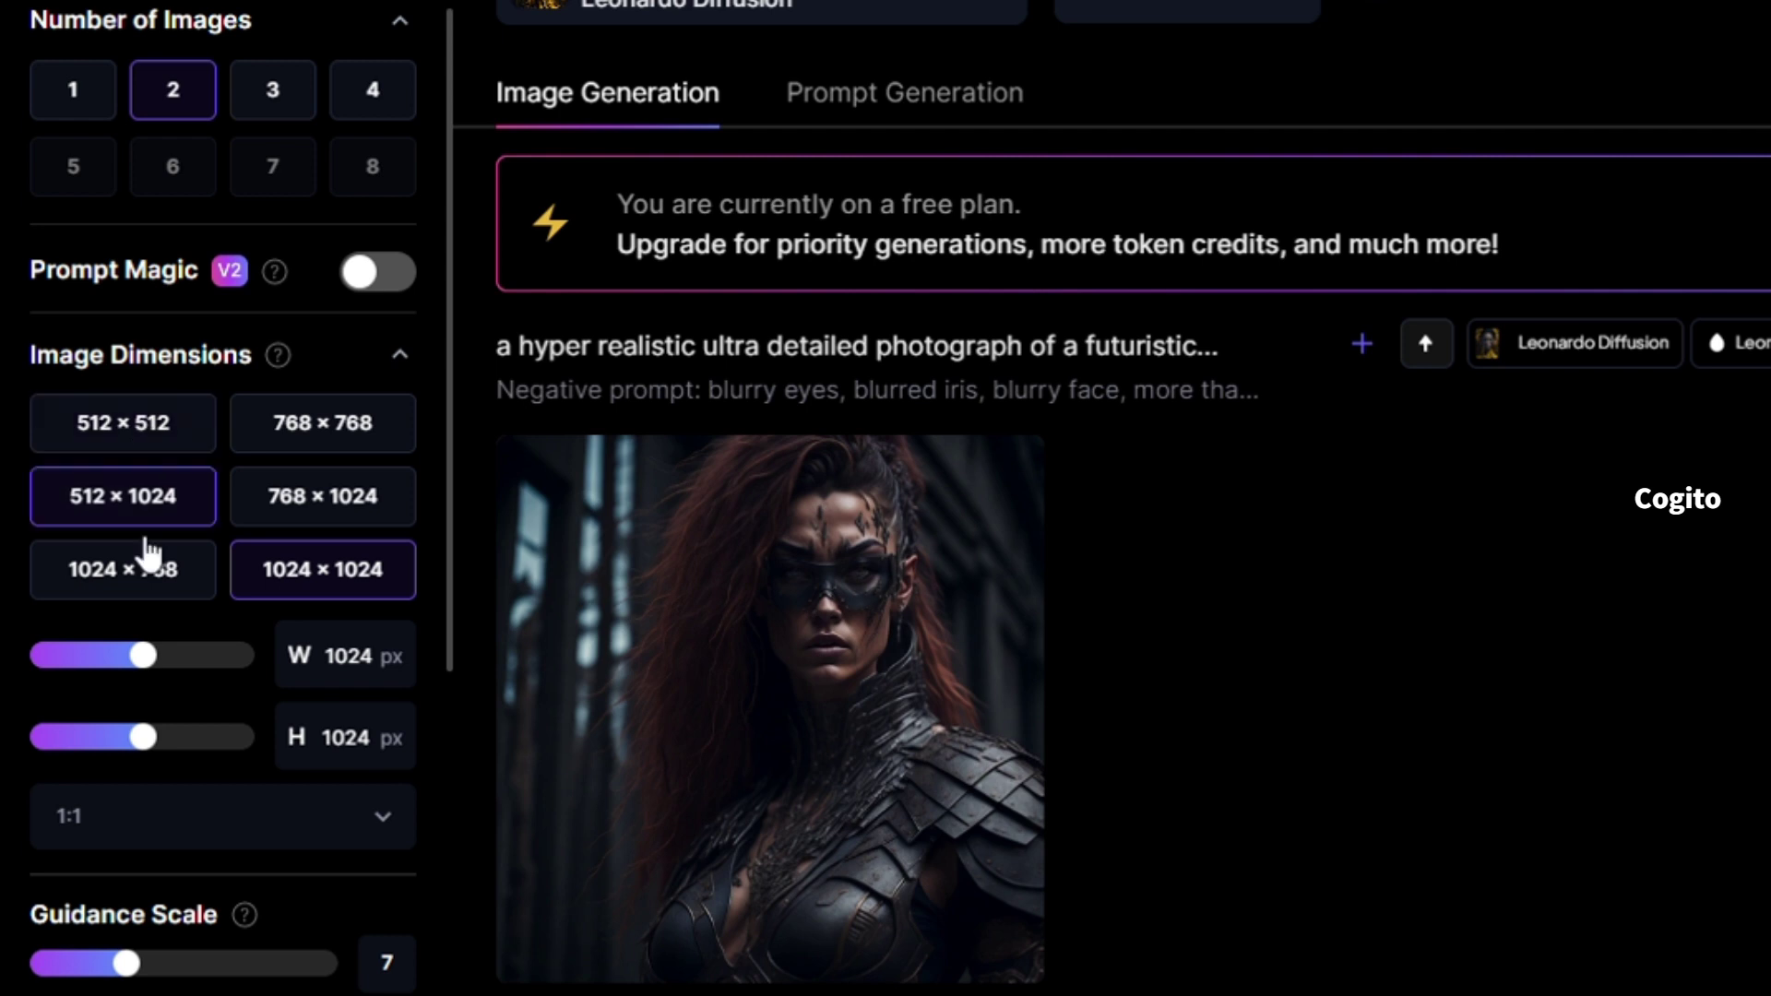
pyautogui.scroll(-2, 214, 511)
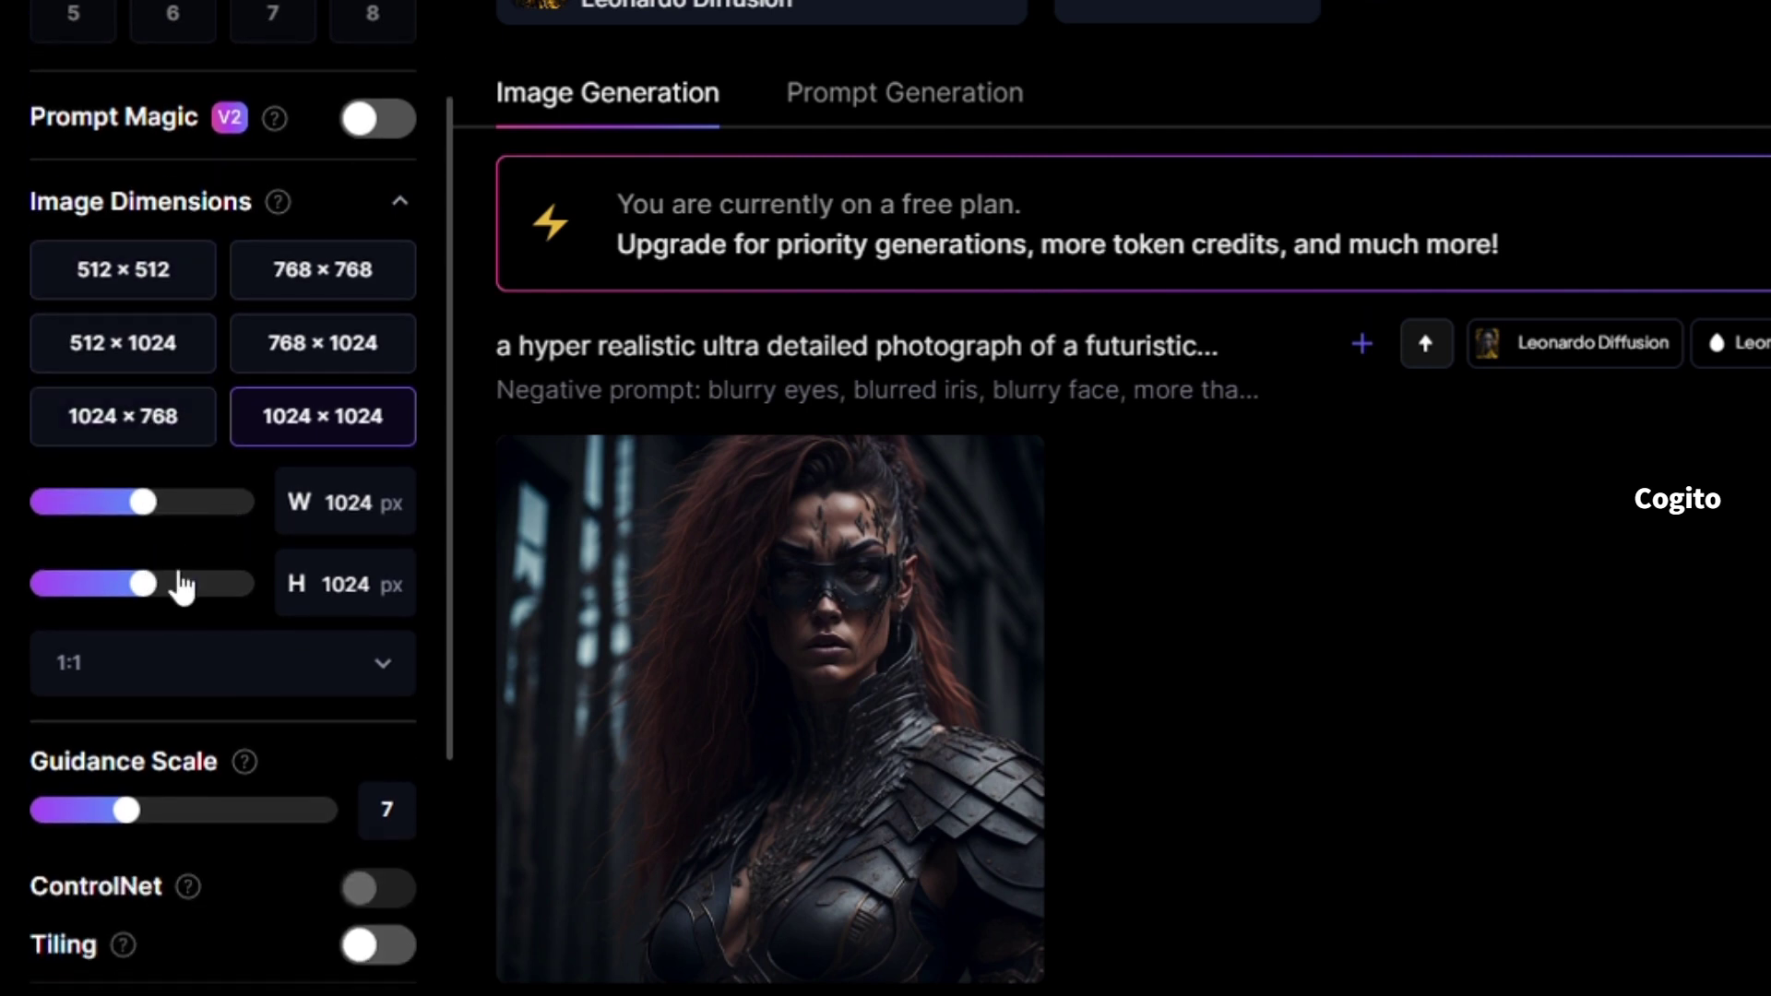
pyautogui.scroll(-3, 178, 581)
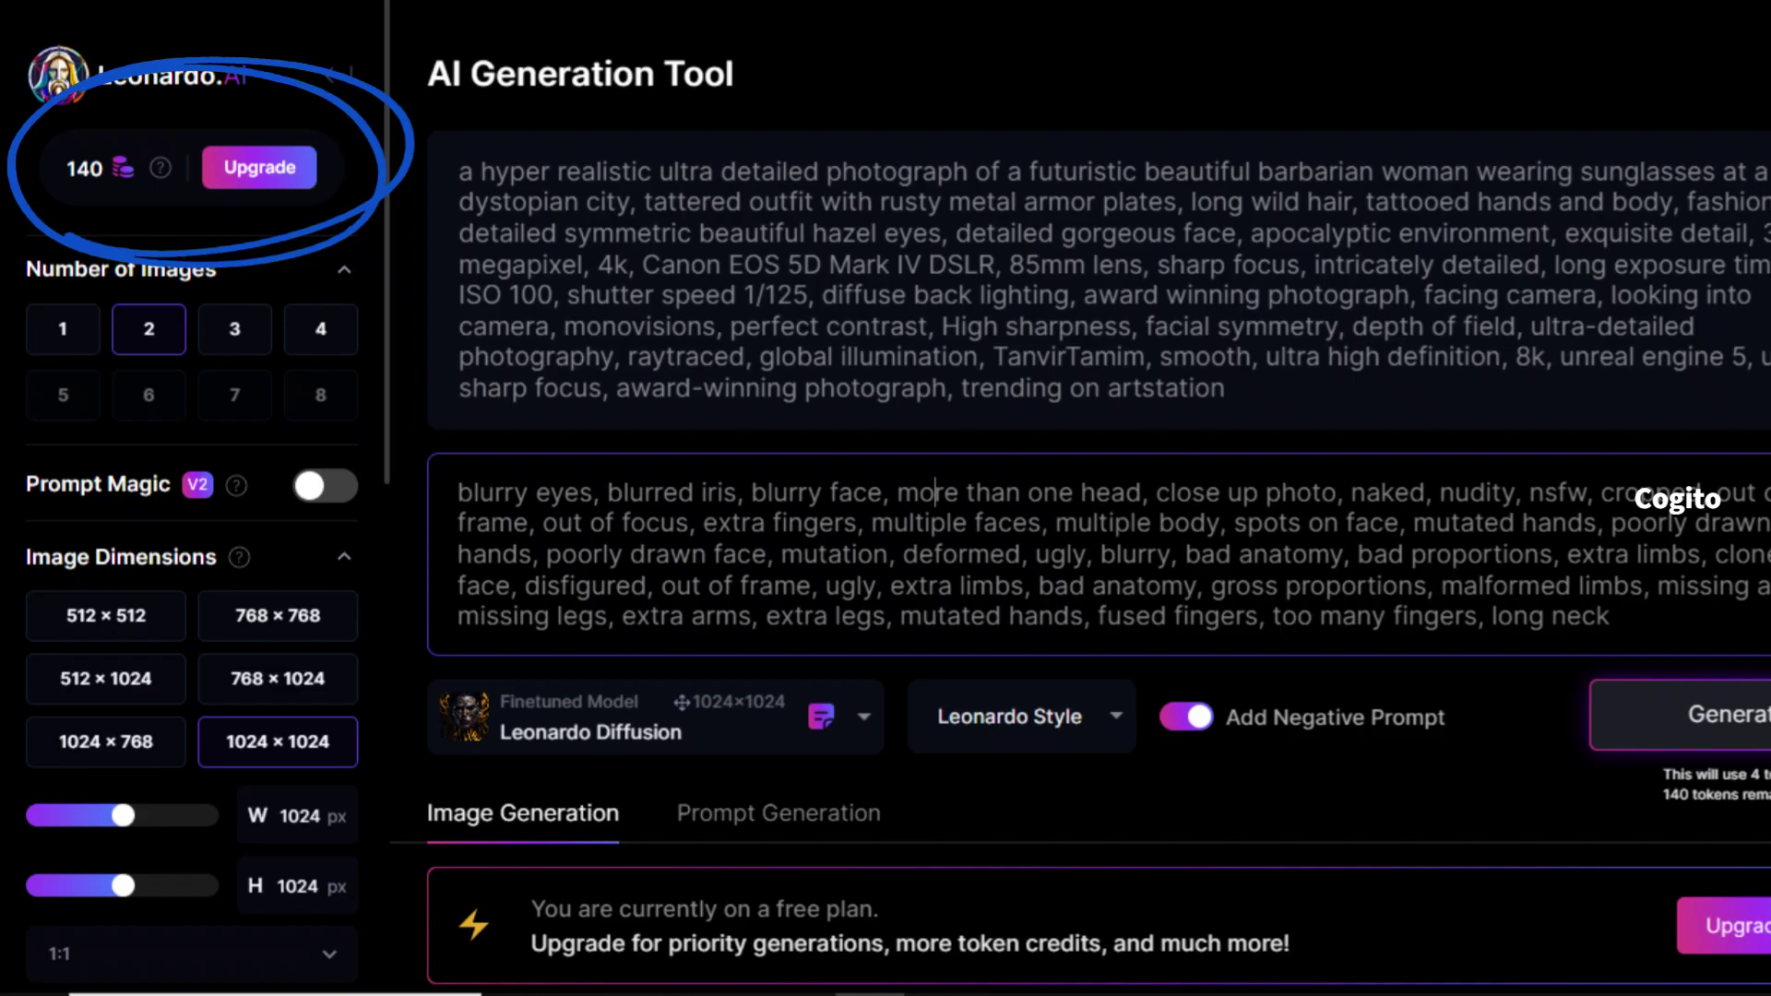